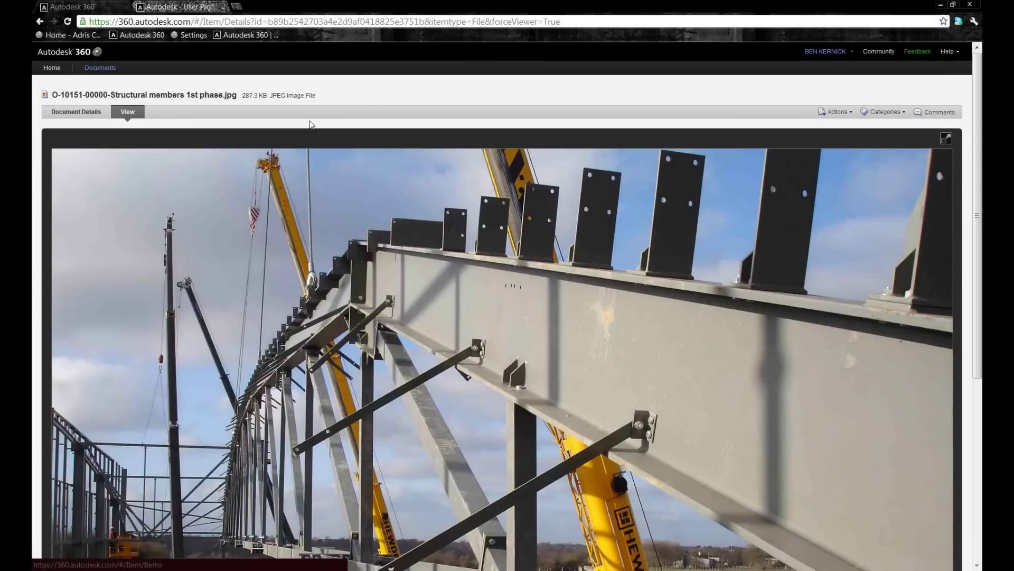
Step: Look over the full structural members photo and show its document details
scroll(971, 278, "down", 3)
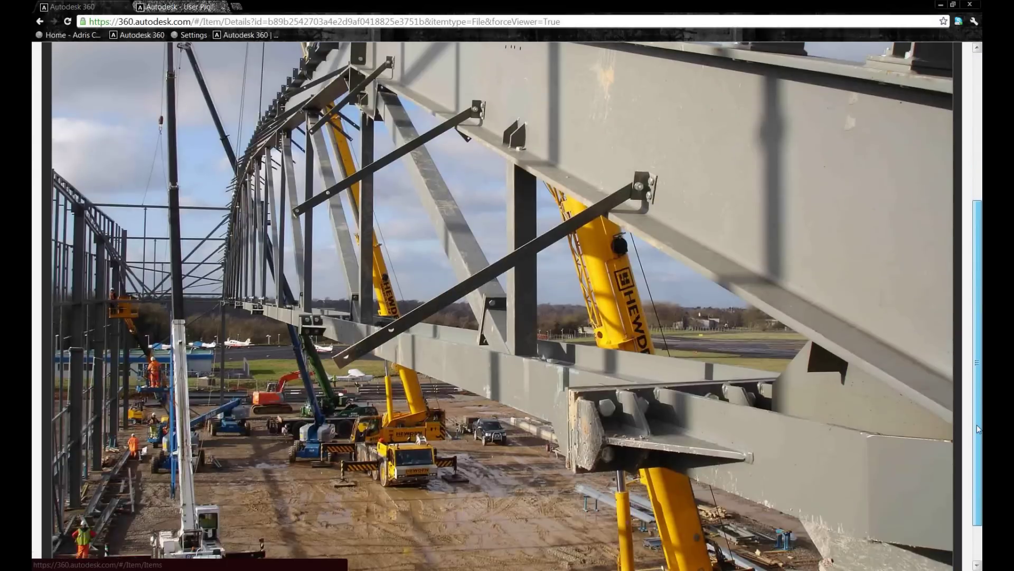
scroll(974, 257, "up", 3)
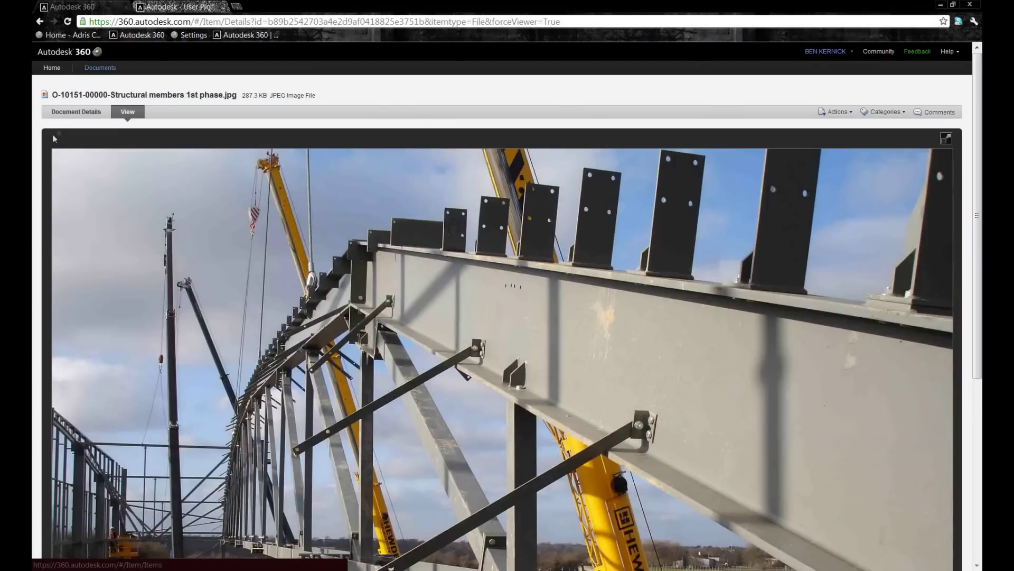
left_click(74, 113)
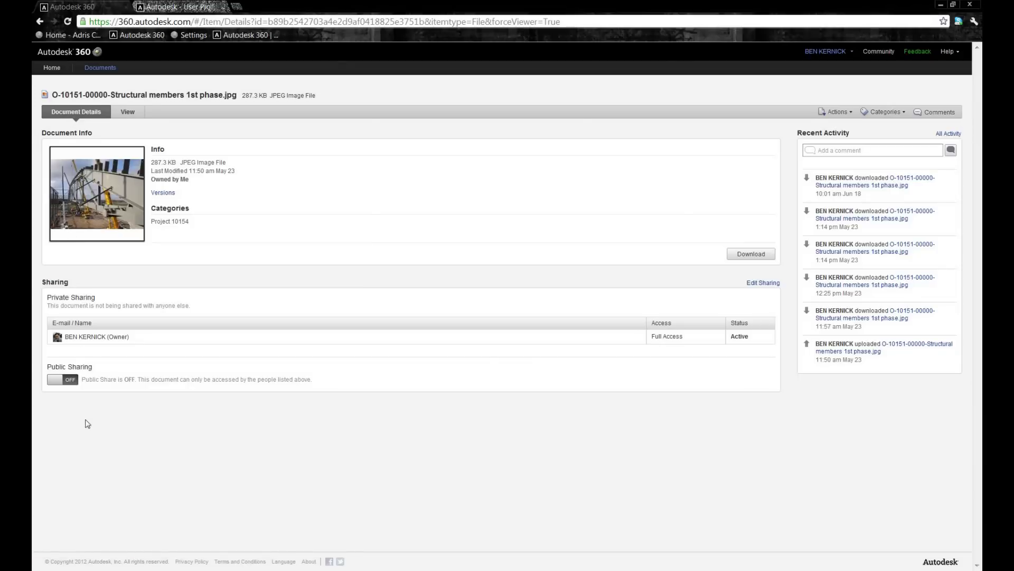
left_click(107, 70)
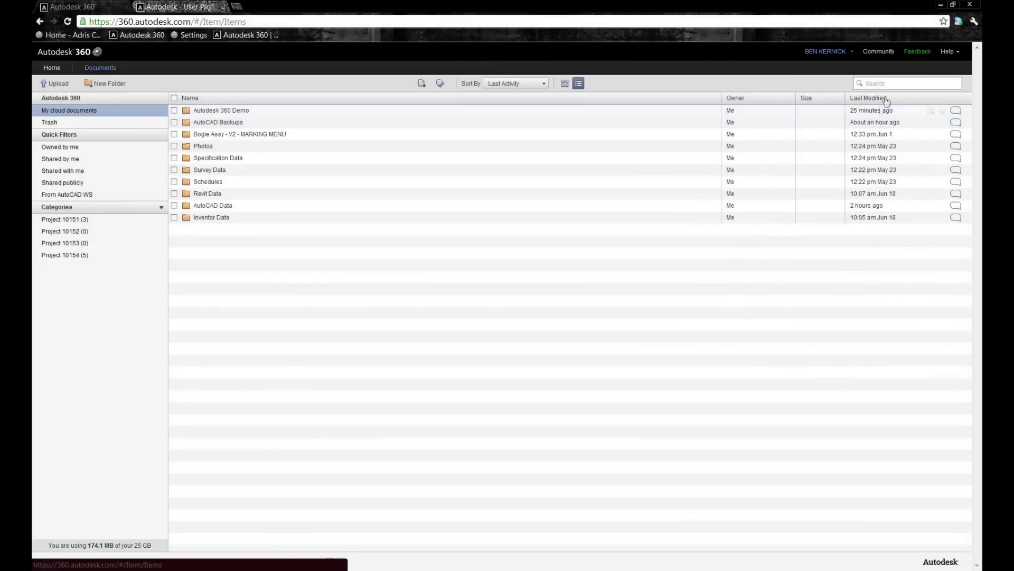
left_click(891, 84)
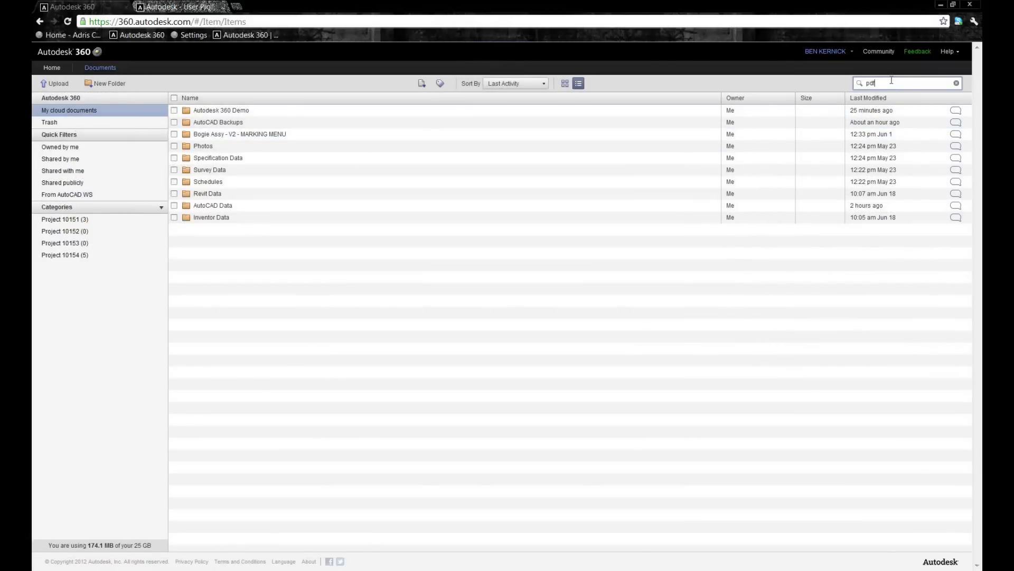
key("Return")
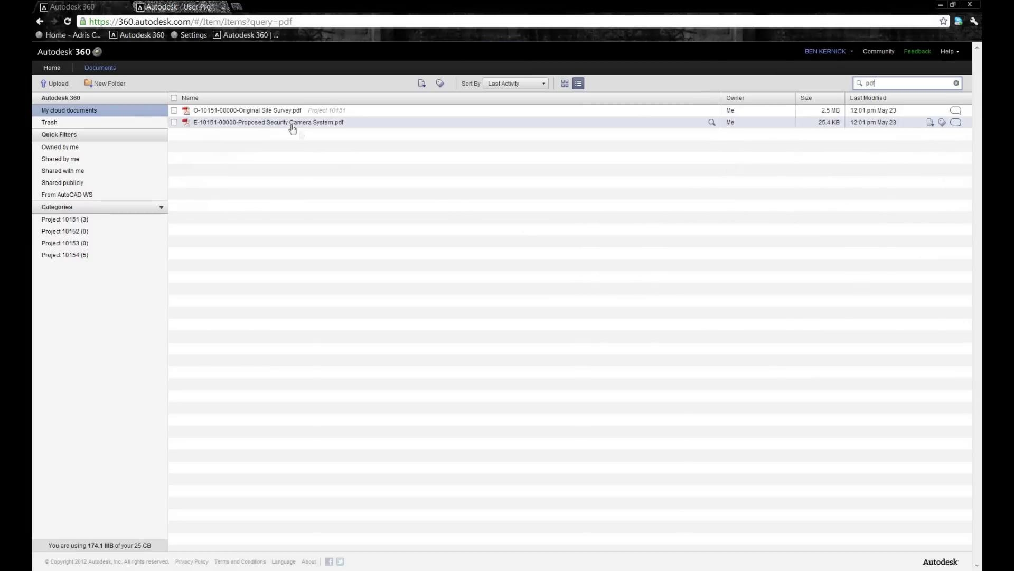
left_click(280, 124)
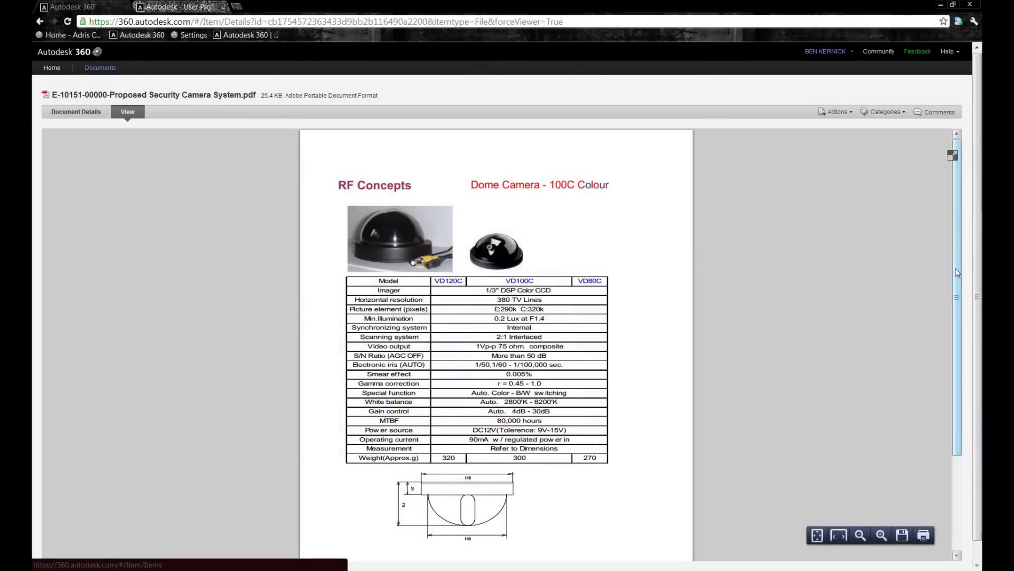
Step: Review the security camera data sheet and show its document details
scroll(958, 275, "down", 2)
scroll(959, 295, "up", 2)
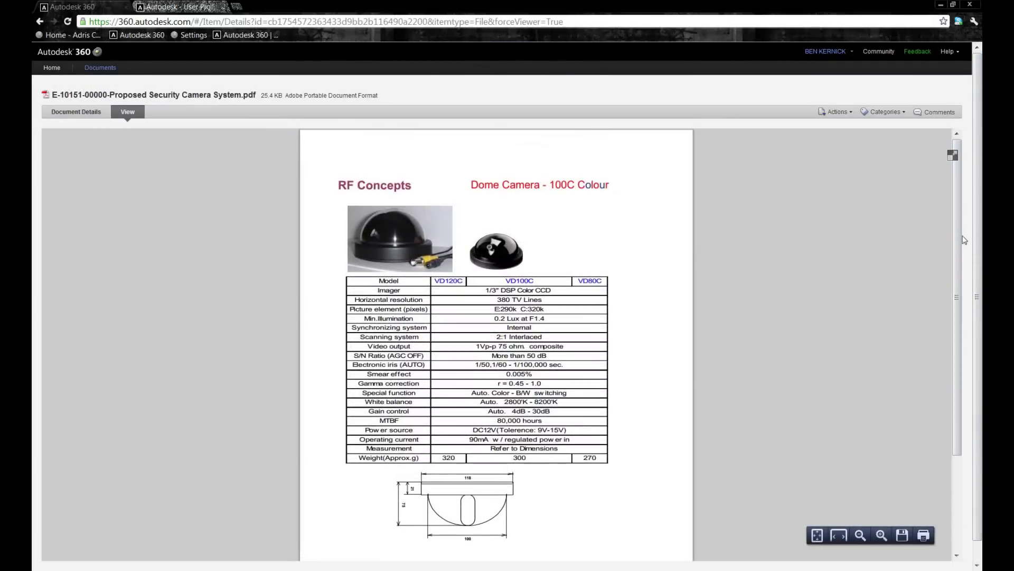
left_click(76, 113)
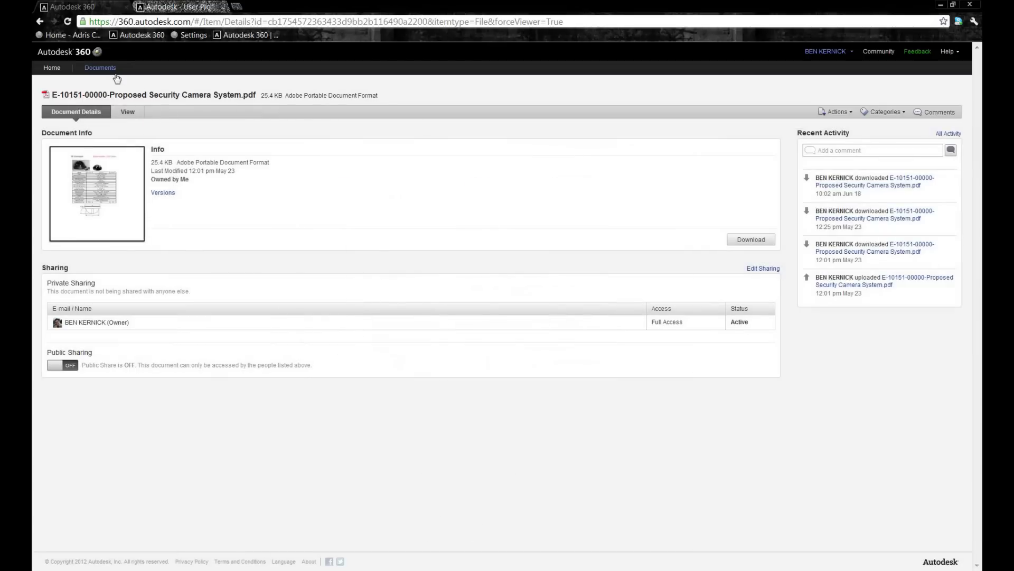
left_click(100, 67)
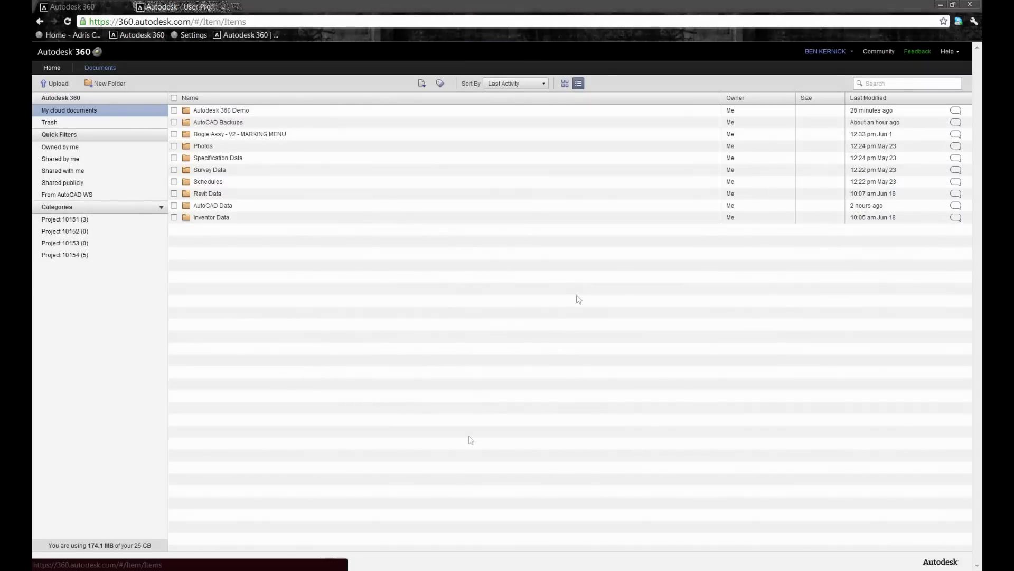
left_click(213, 206)
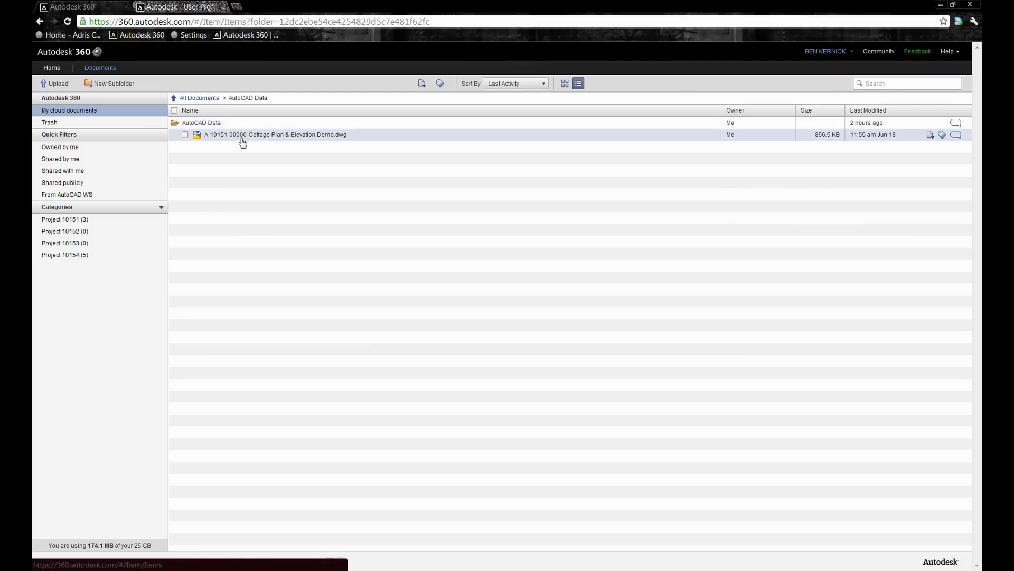
left_click(244, 136)
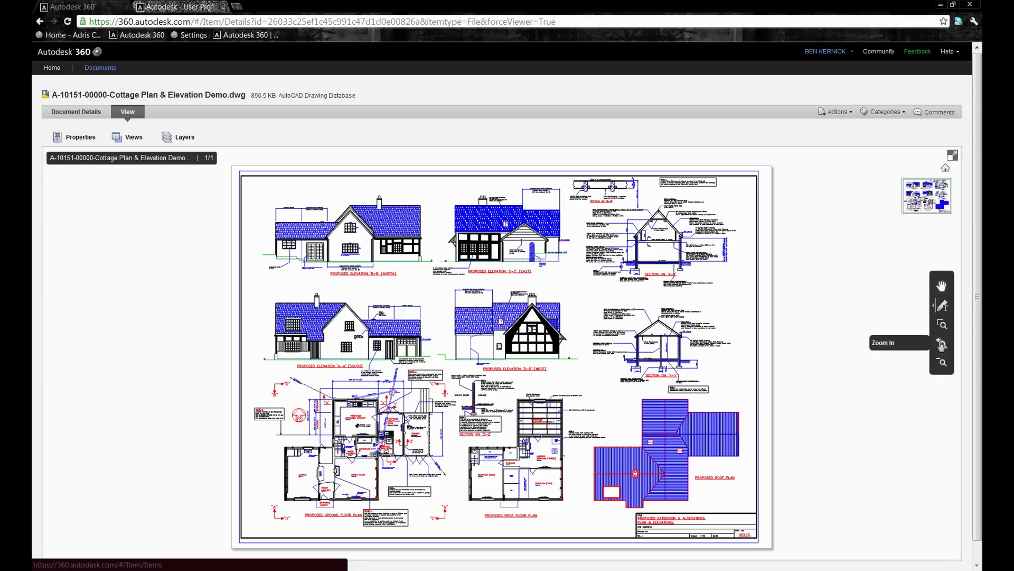
left_click(941, 324)
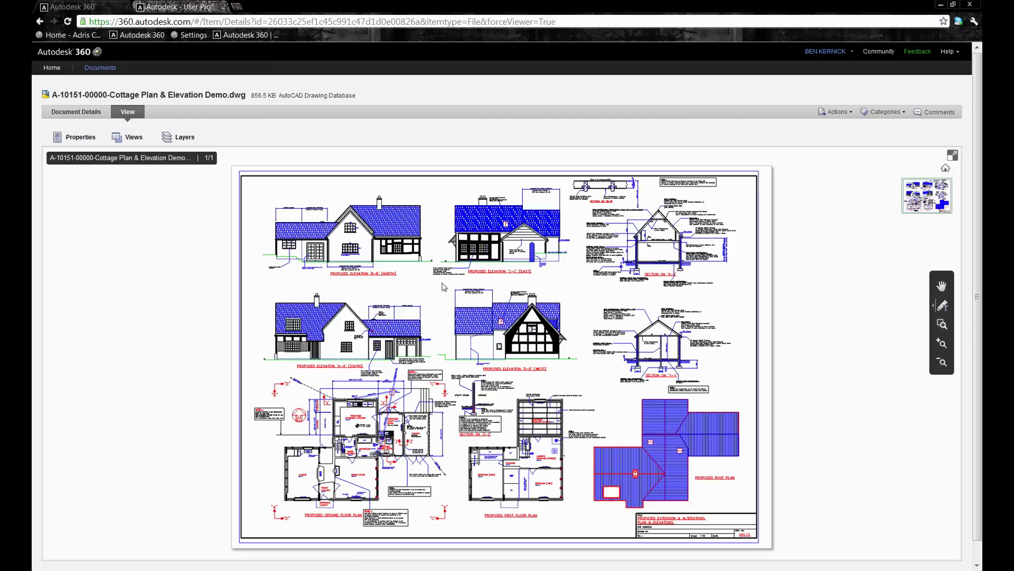
mouse_move(444, 285)
left_mouse_down()
mouse_move(558, 337)
mouse_move(588, 382)
left_mouse_up()
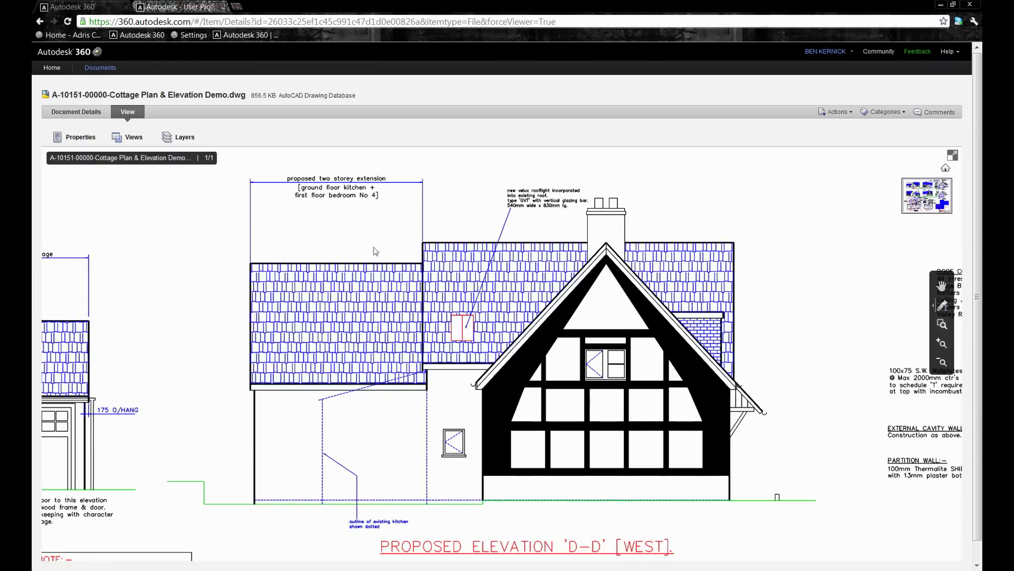
Step: Hide layers 0, 100, 25 and 35 in the cottage drawing
left_click(181, 142)
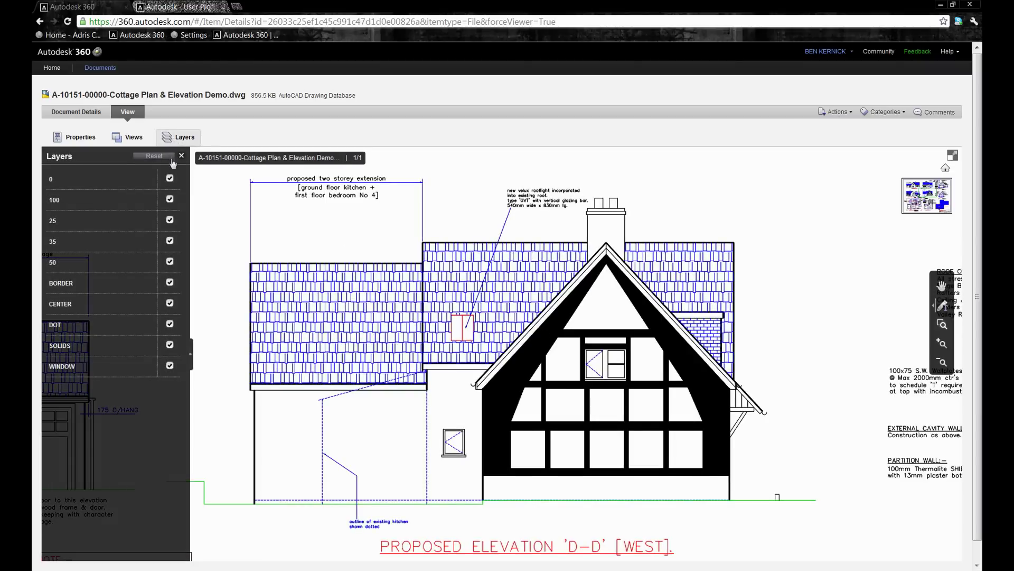
left_click(170, 178)
left_click(169, 200)
left_click(170, 220)
left_click(170, 241)
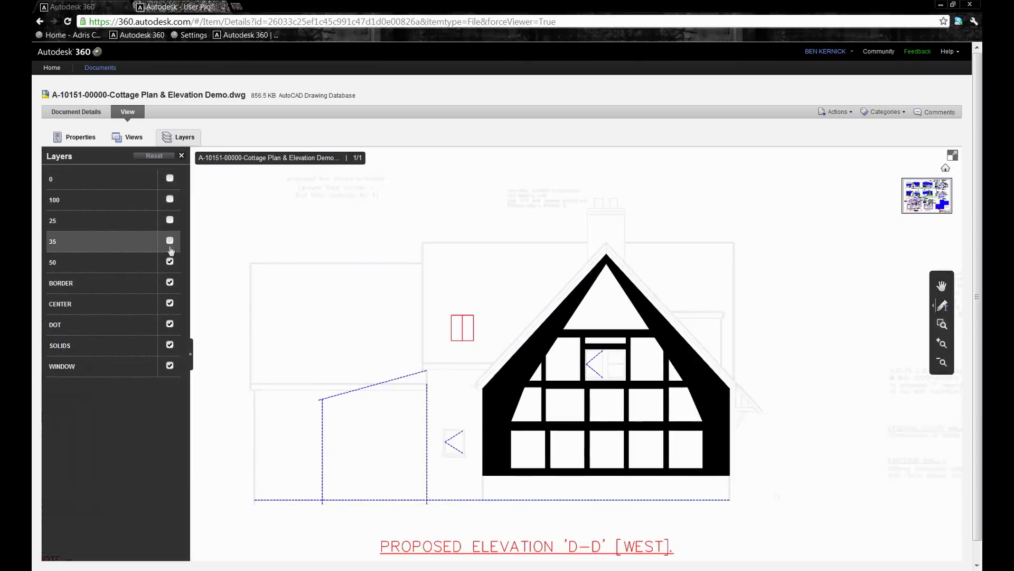
Step: Turn layers 35, 25, 100 and 0 of the cottage drawing back on
left_click(170, 241)
left_click(170, 220)
left_click(170, 199)
left_click(170, 179)
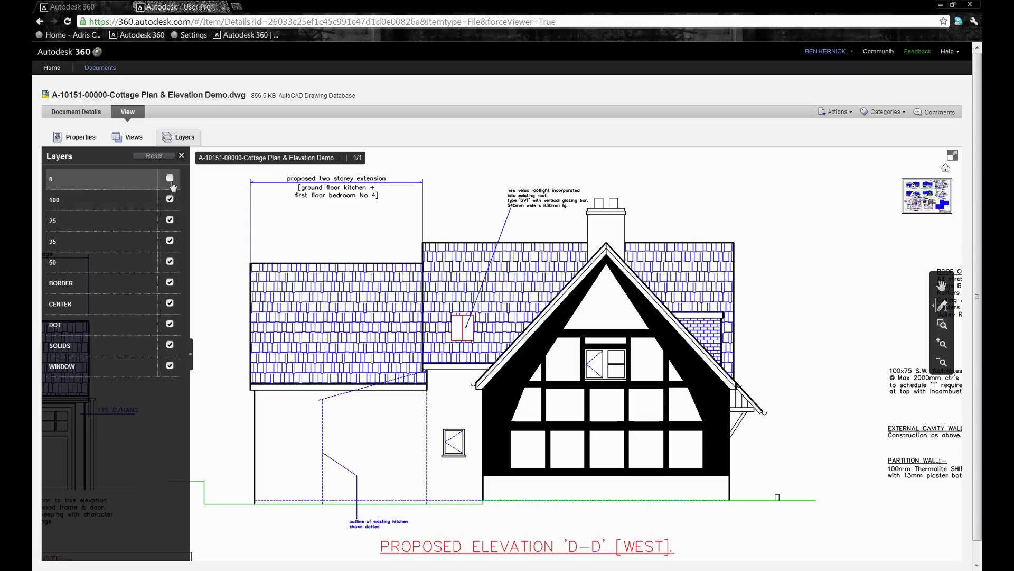
Step: Check the drawing's views and properties, and return to its document details
left_click(130, 139)
left_click(80, 140)
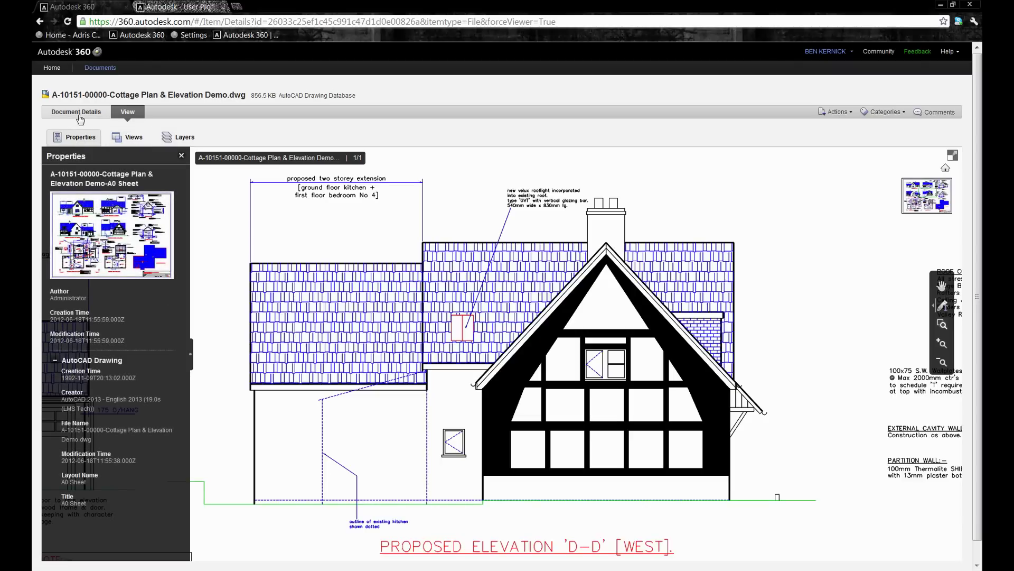
left_click(80, 114)
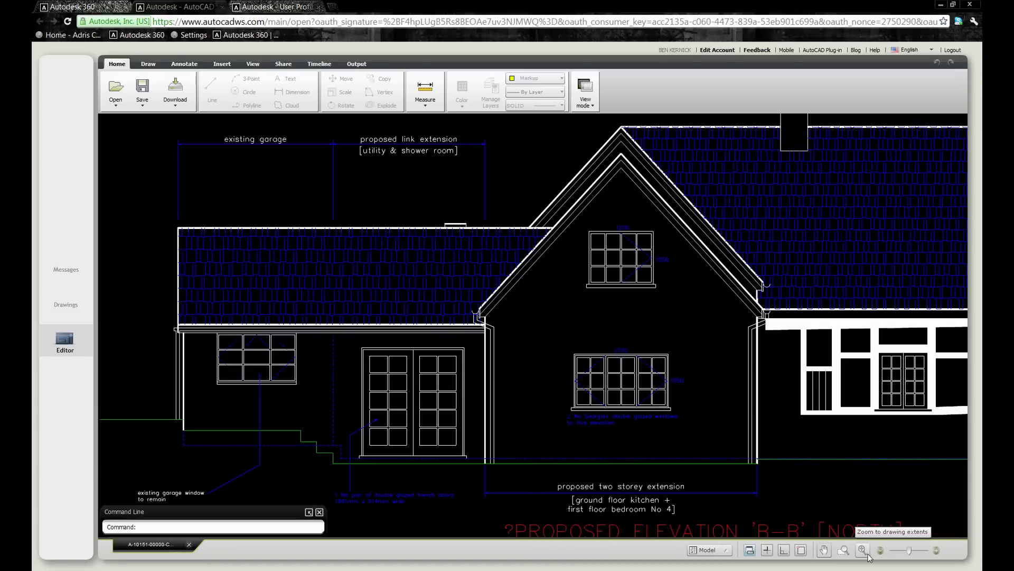
Step: Zoom to the drawing extents in the AutoCAD WS editor, view the A0 Sheet layout and return to Model
left_click(865, 554)
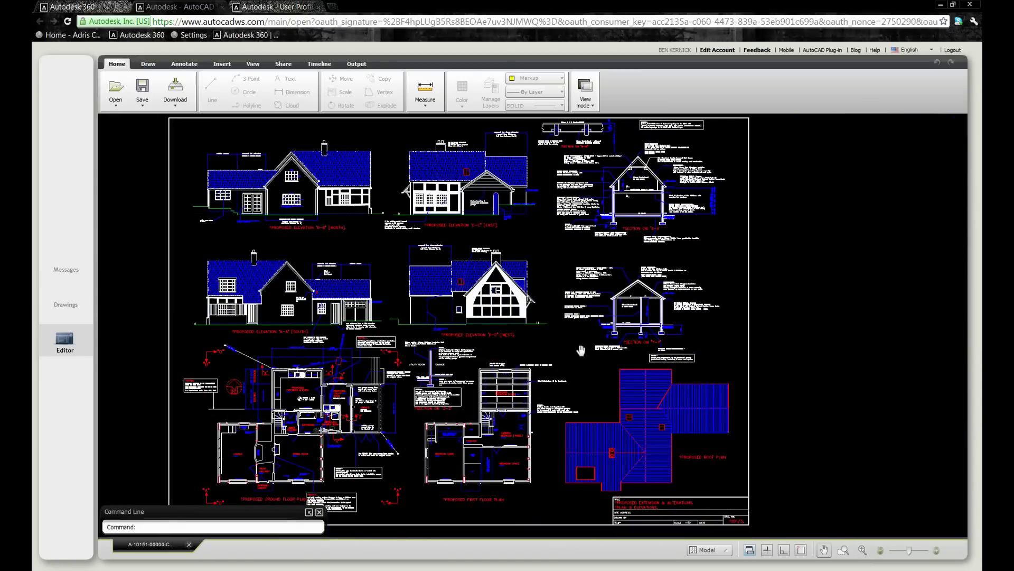
left_click(727, 550)
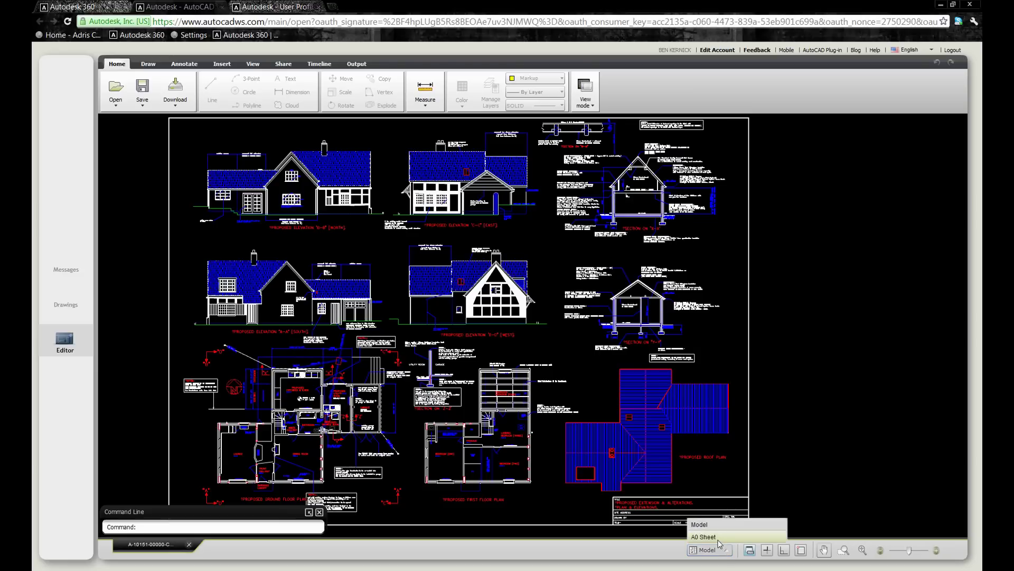
left_click(720, 537)
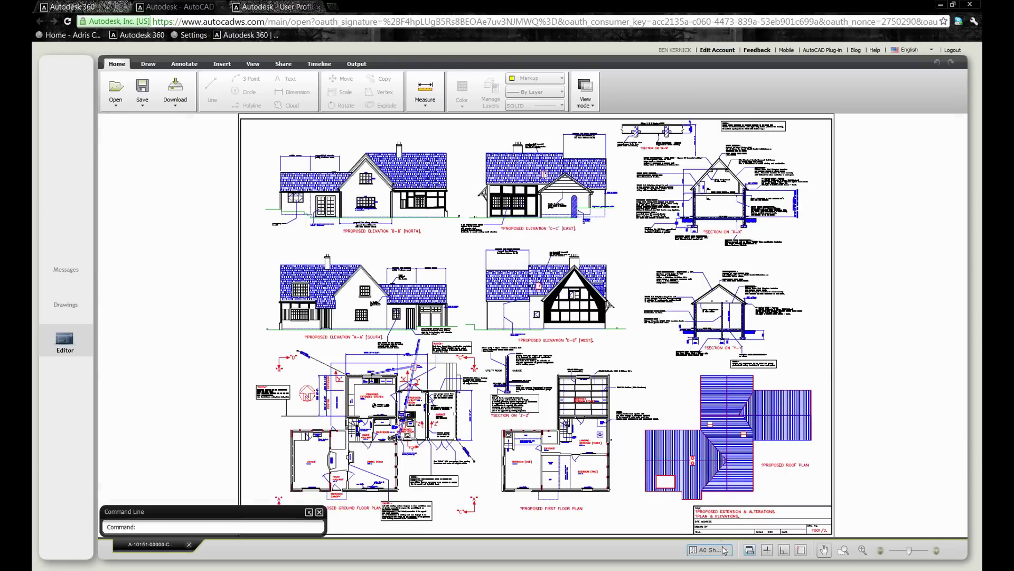
left_click(725, 550)
left_click(717, 524)
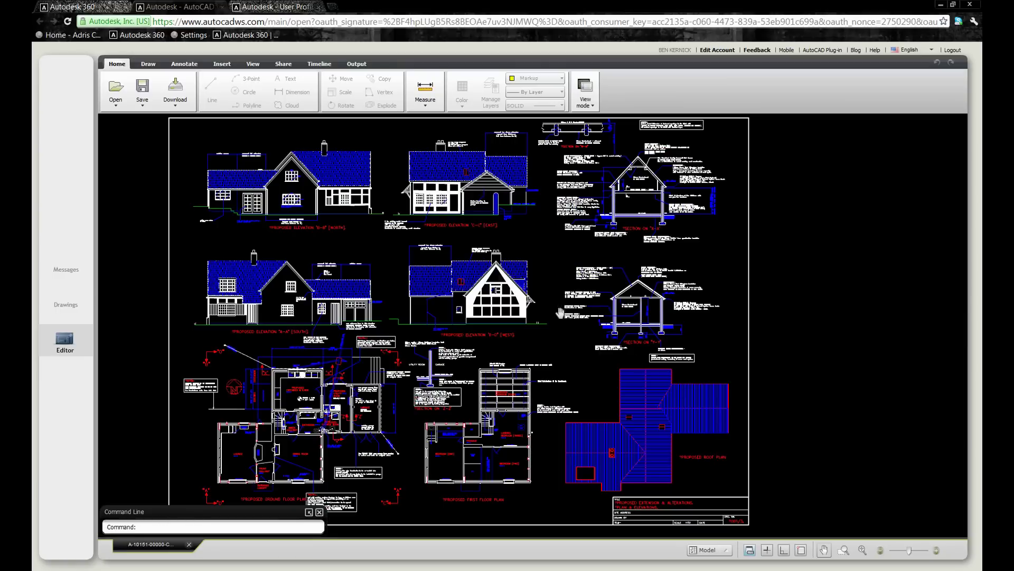
left_click(143, 106)
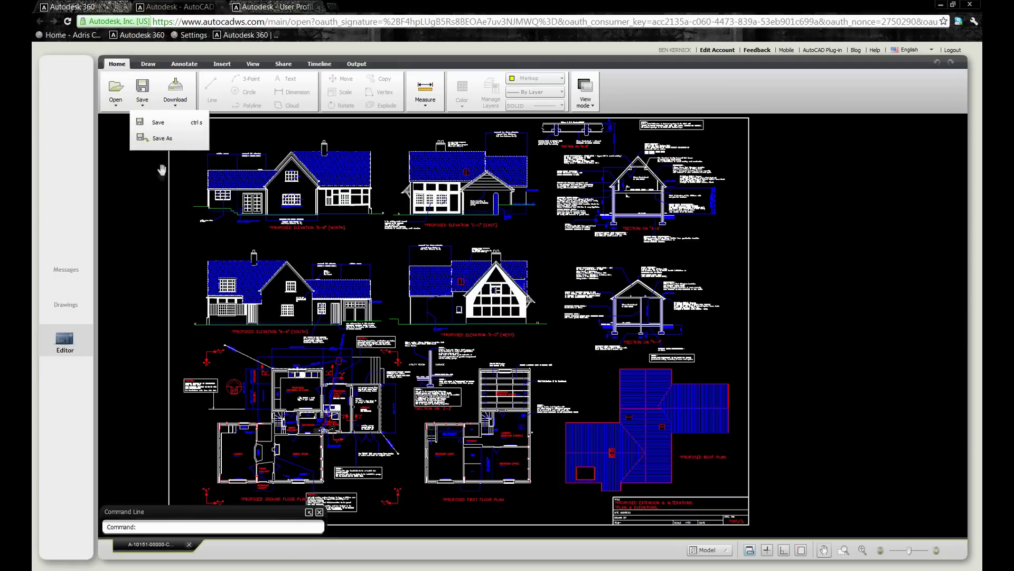
left_click(148, 65)
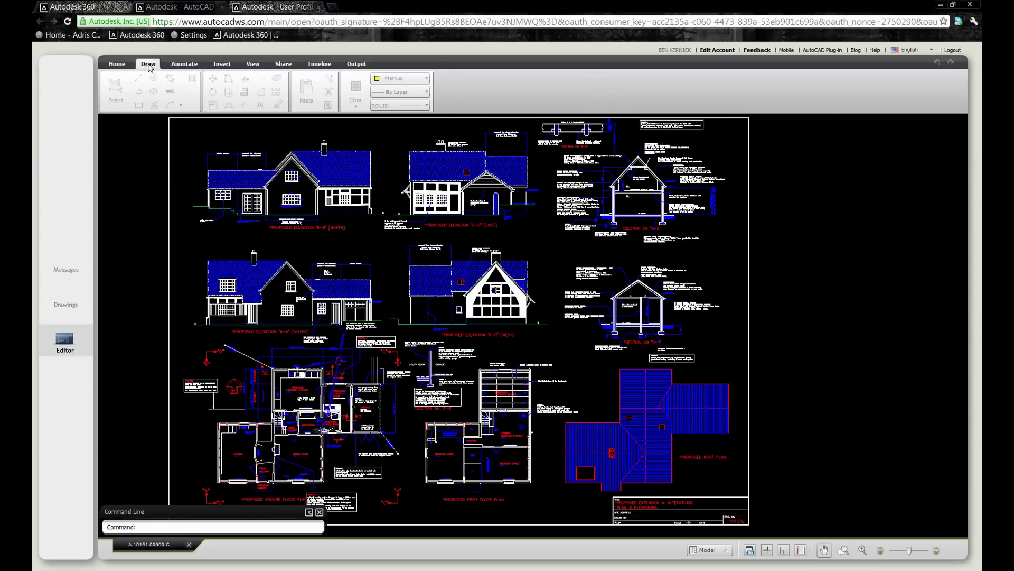
left_click(177, 65)
left_click(222, 65)
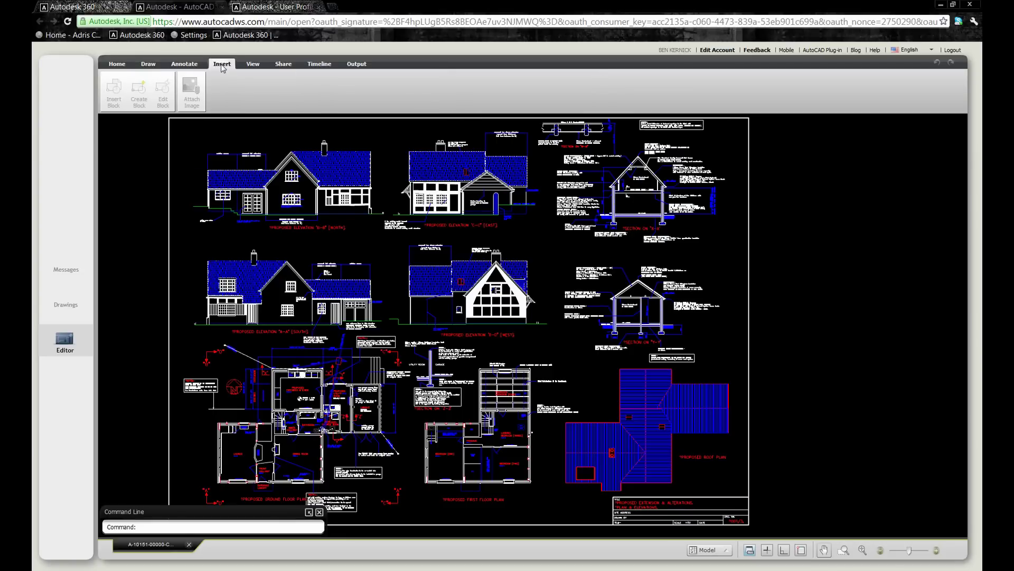
left_click(254, 64)
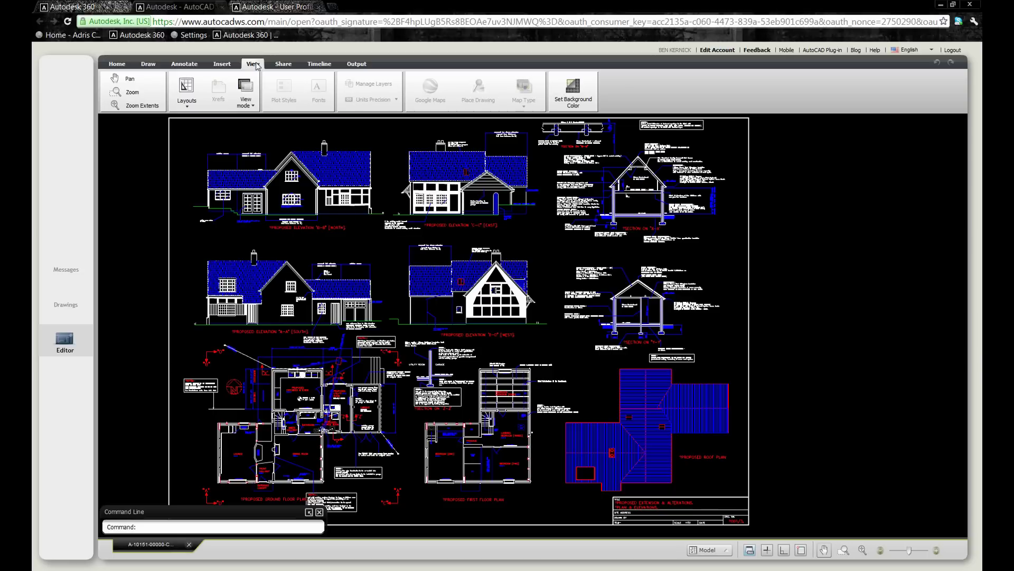
left_click(286, 64)
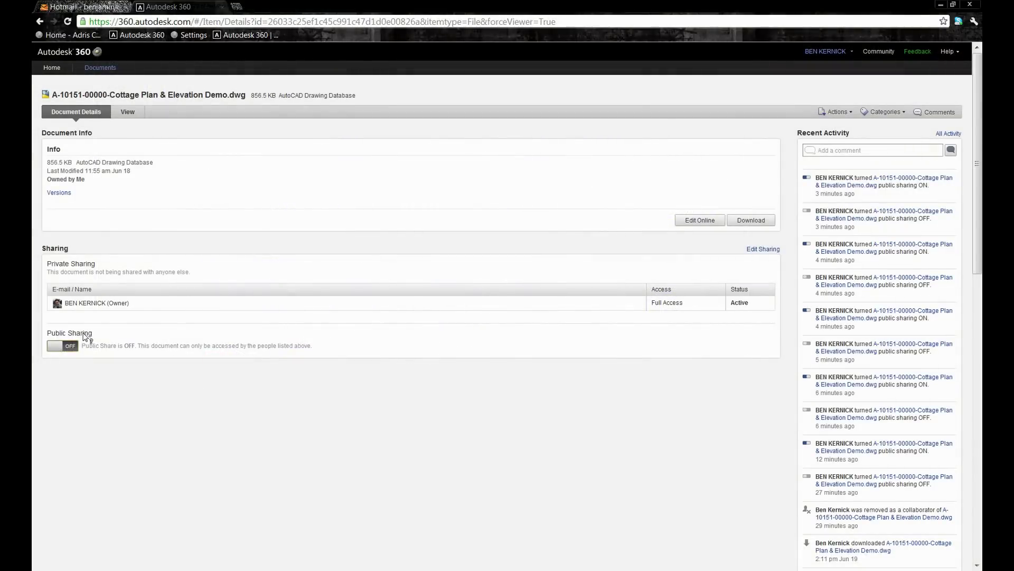
Step: Turn on public sharing for the cottage drawing and start an e-mail containing its link
mouse_move(85, 336)
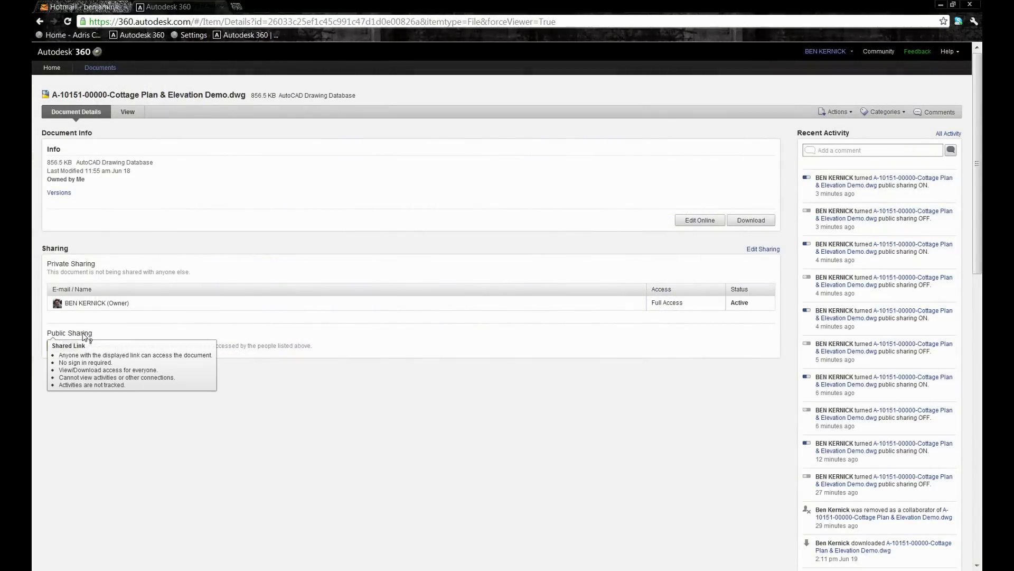
left_click(64, 346)
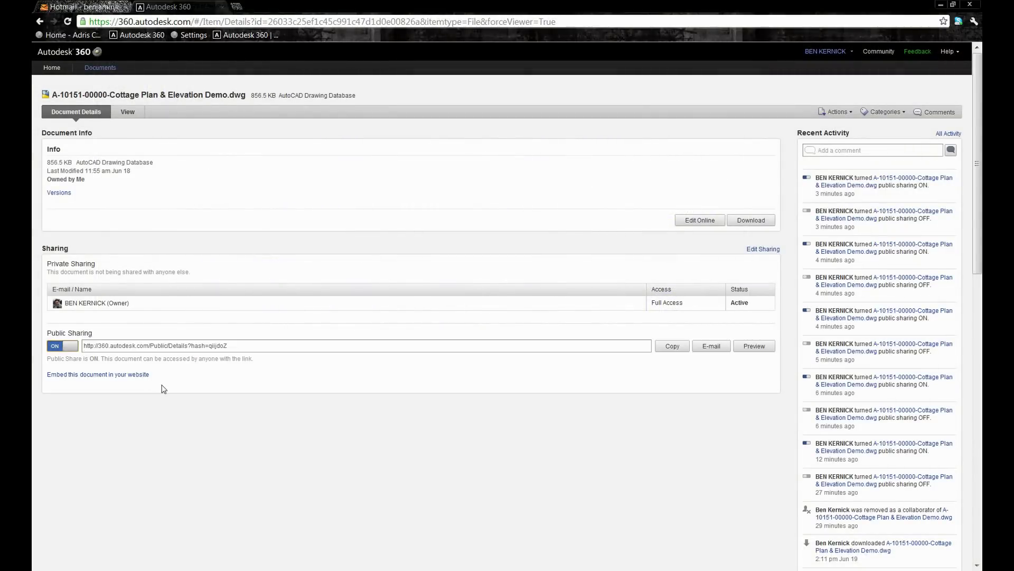
left_click(714, 347)
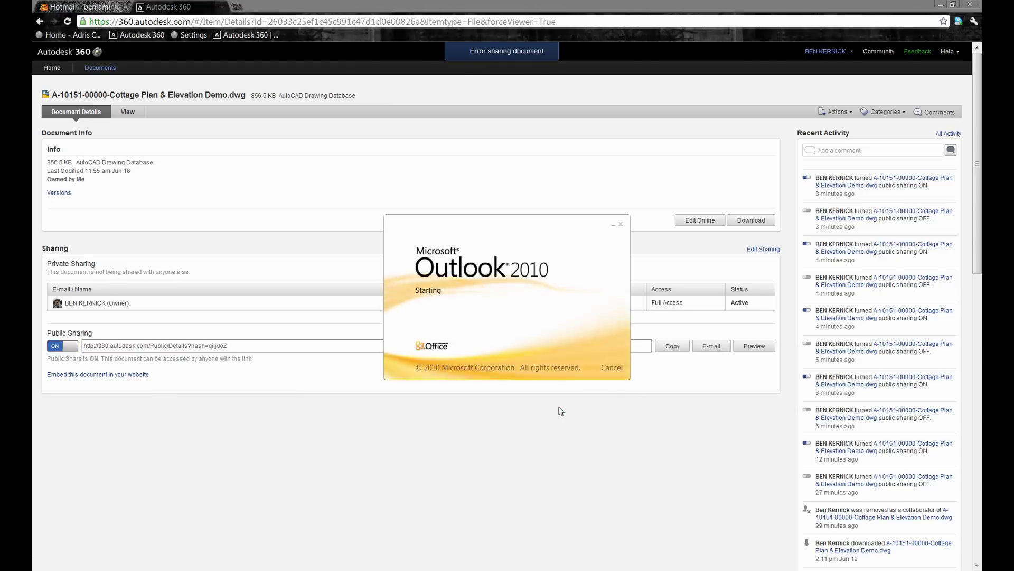
Step: Send the sharing message to the recipient's e-mail address and switch to the Hotmail inbox
left_click(141, 141)
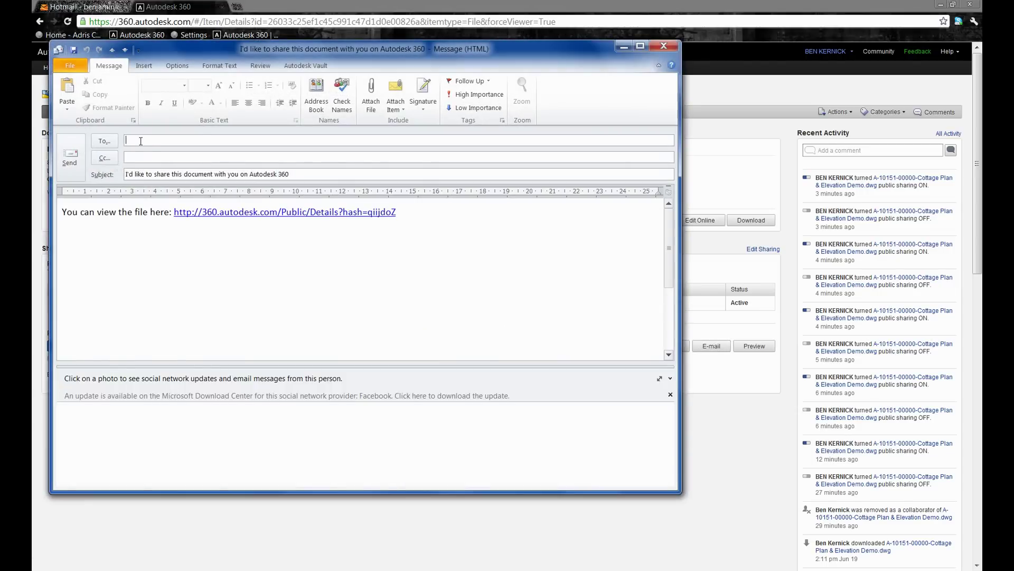
type("b")
left_click(147, 152)
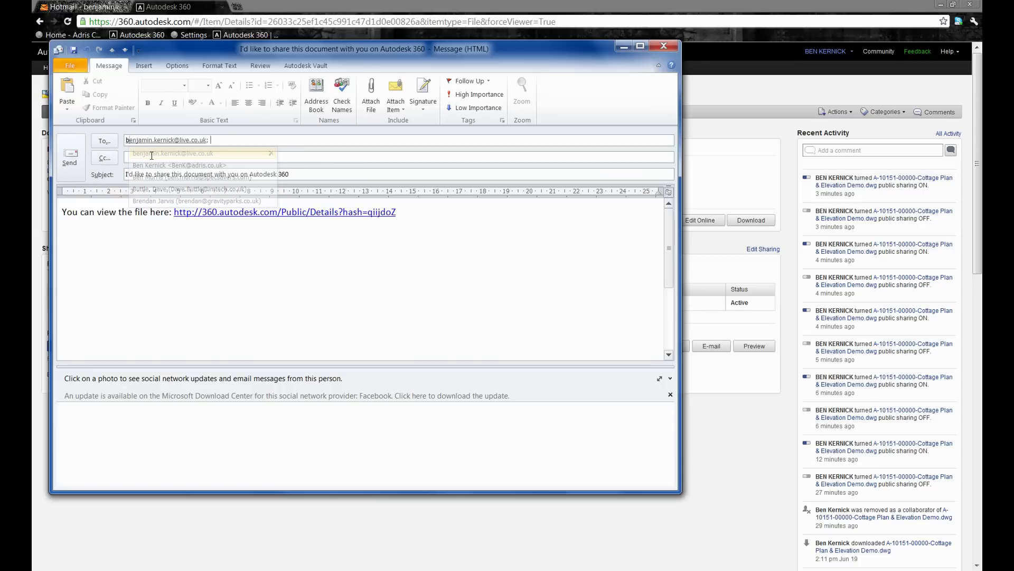
left_click(73, 158)
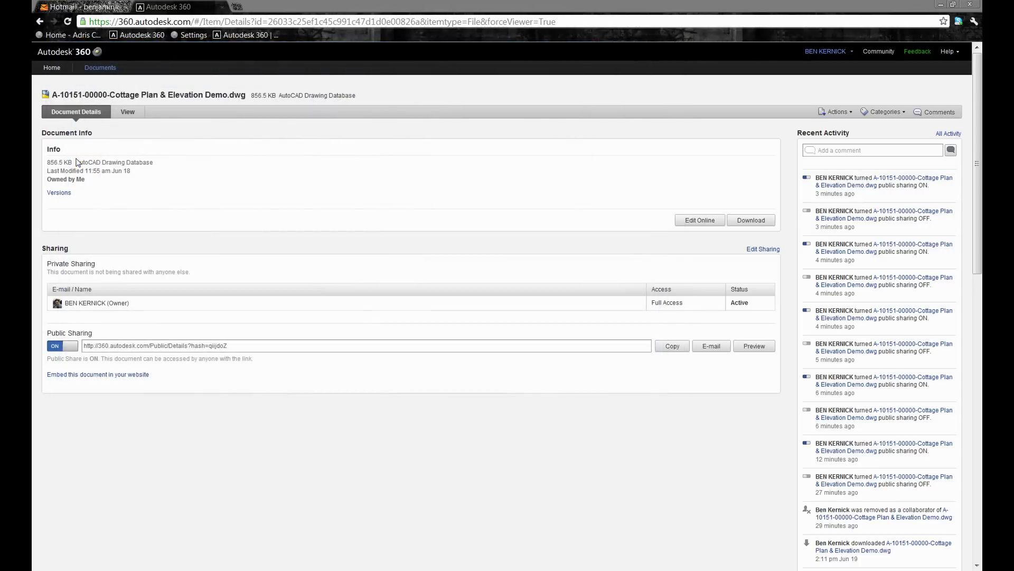
left_click(74, 7)
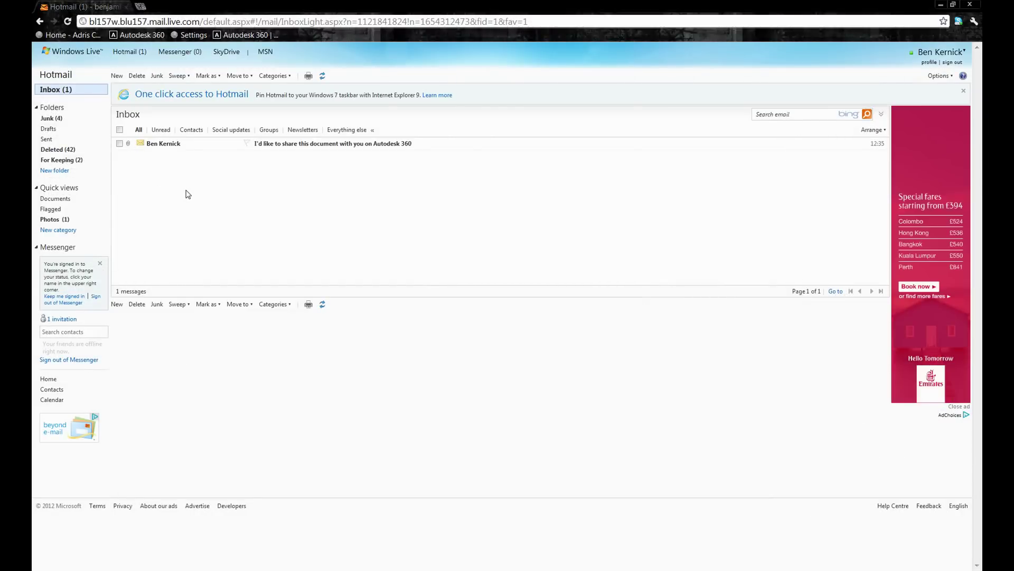
Step: Open the received sharing message in Hotmail, and turn off public sharing for the cottage drawing in Autodesk 360
left_click(162, 145)
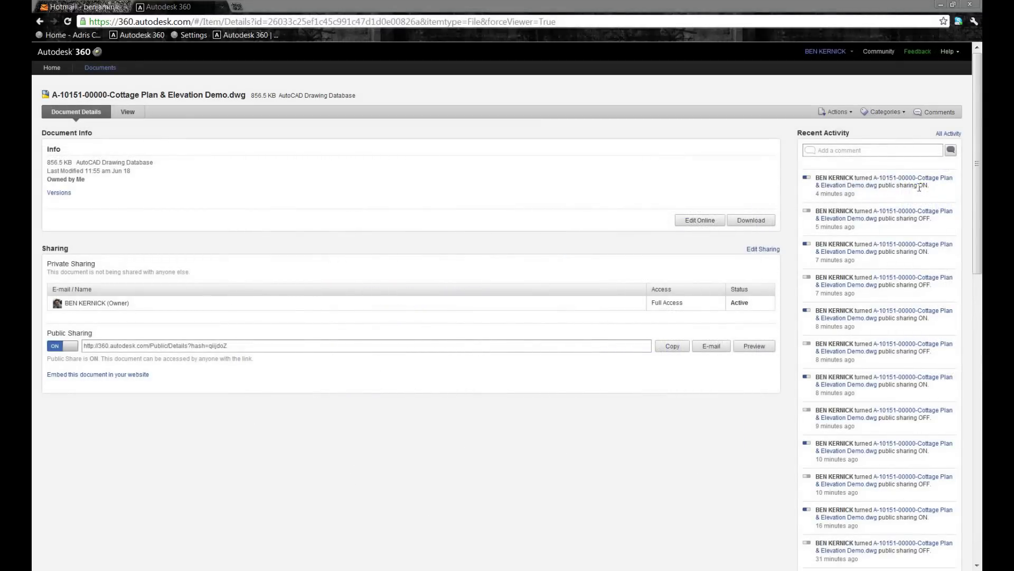
left_click(72, 348)
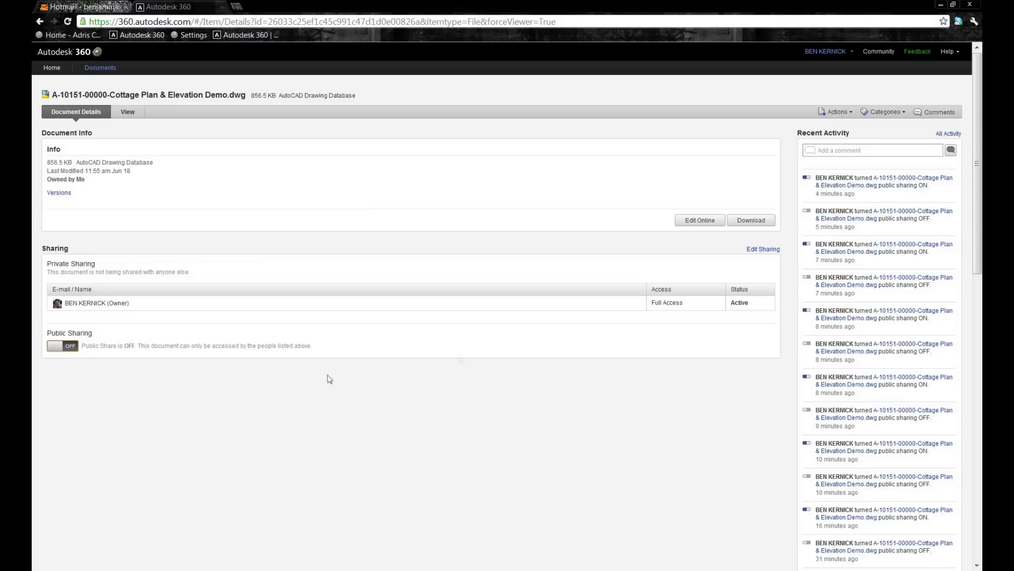
Step: Edit the drawing's private sharing and add the contact's live.co.uk address as a new connection
left_click(771, 250)
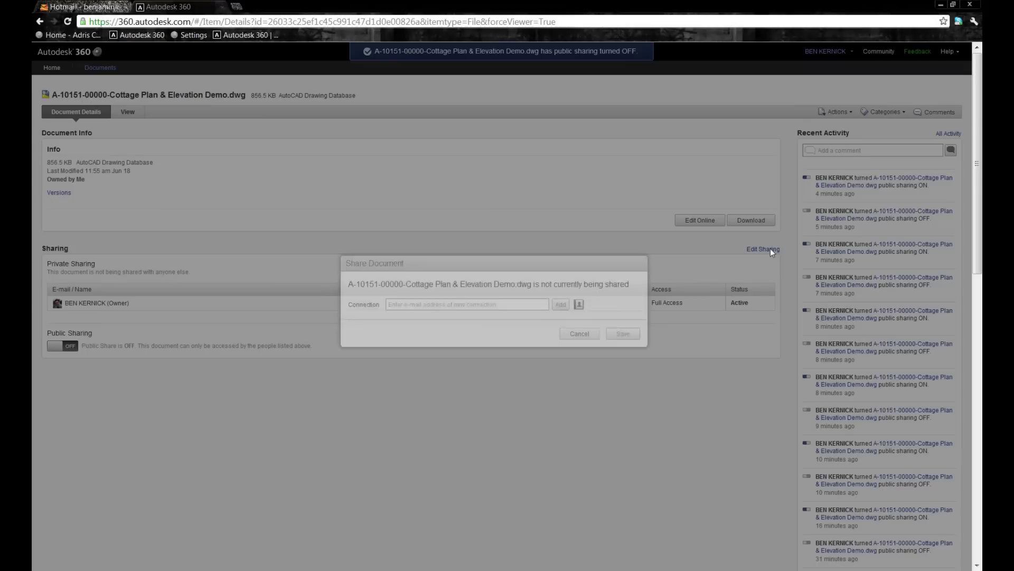
left_click(518, 301)
type("ben")
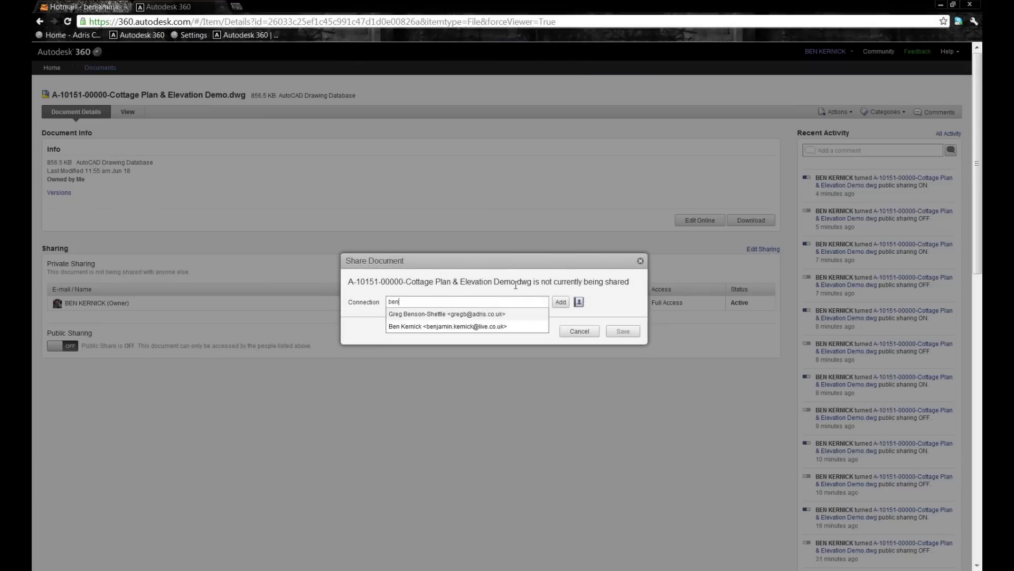
left_click(417, 327)
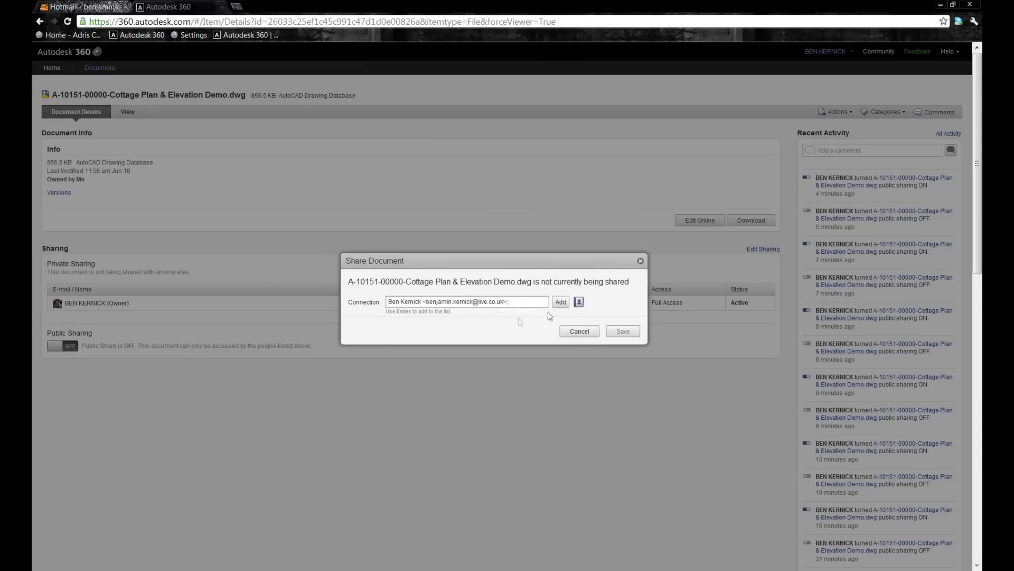
left_click(561, 302)
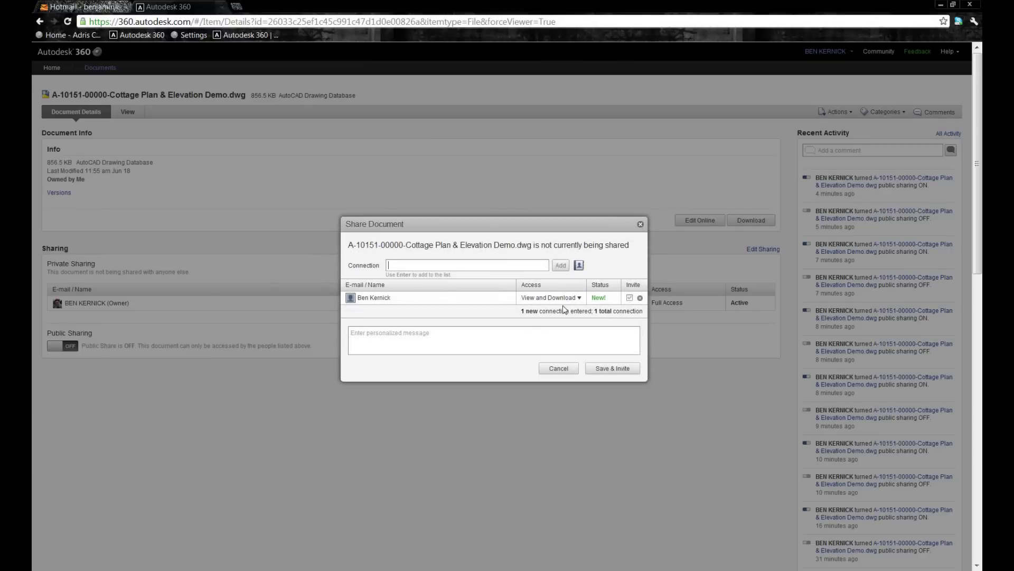
Step: Review the connection's access levels, and send the invitation with the message "Please review the released file"
left_click(579, 298)
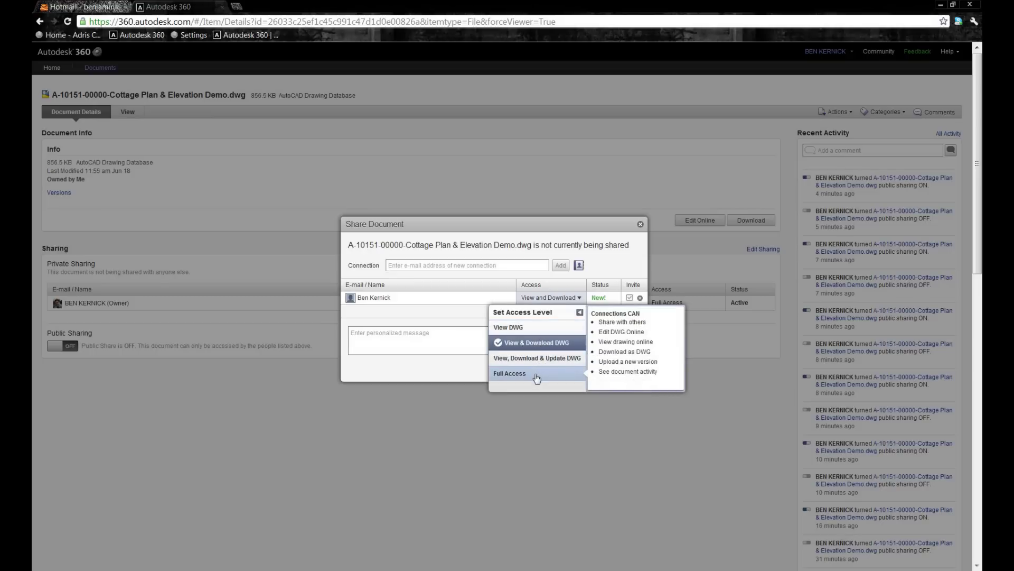
left_click(441, 332)
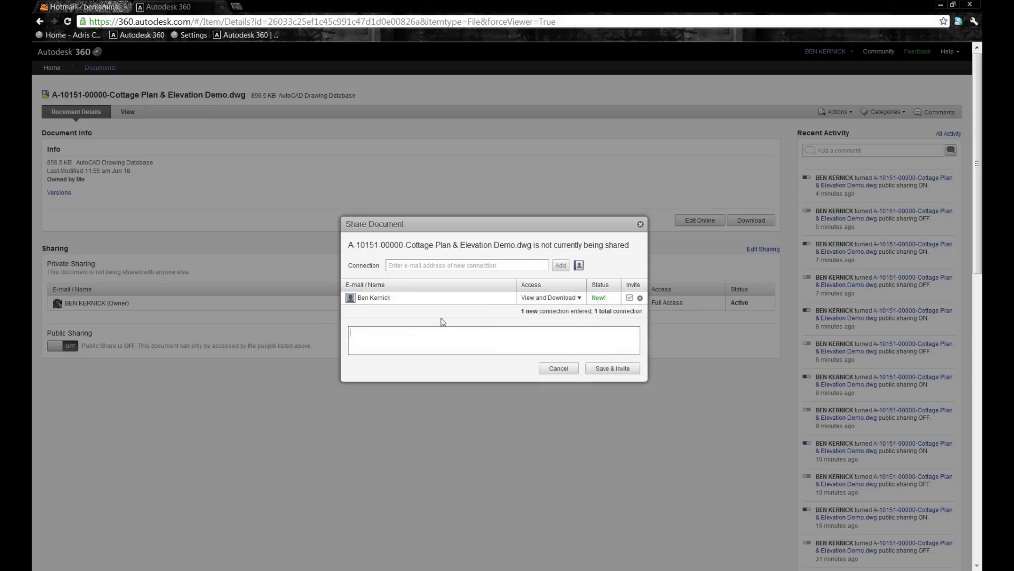
type("Please review the released file")
left_click(603, 370)
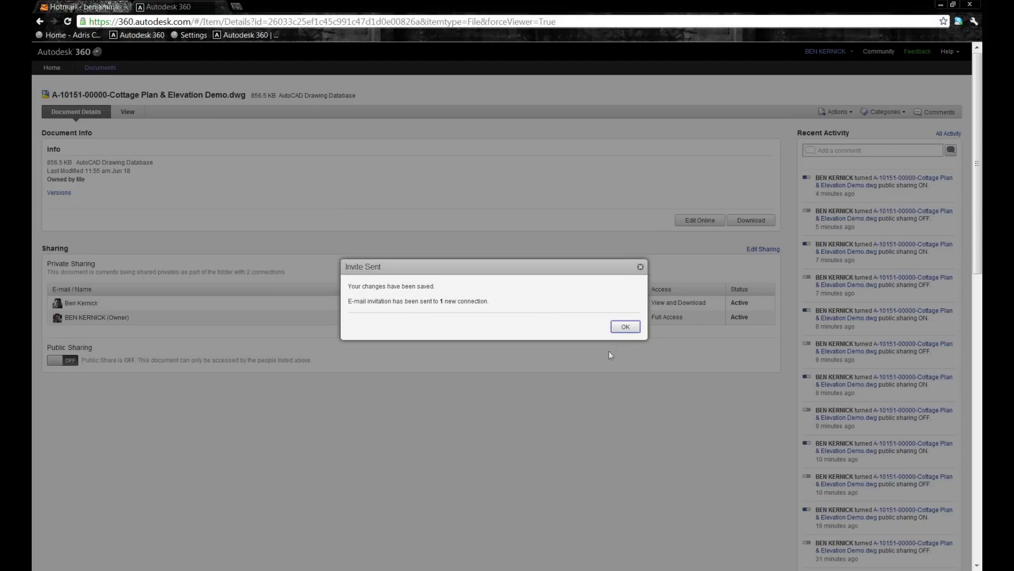
left_click(626, 327)
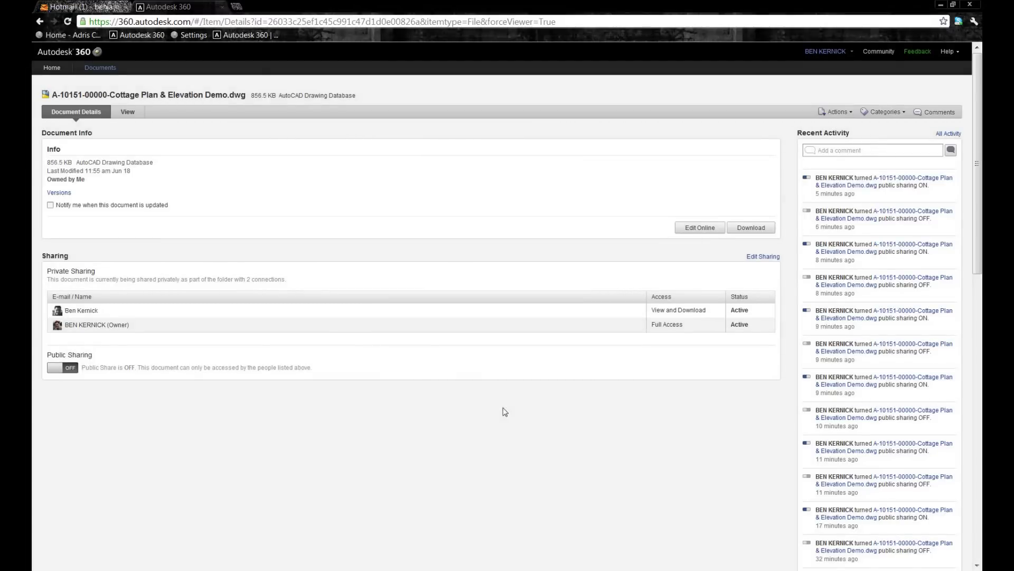
Step: Open the document invitation in the Hotmail inbox and sign in to Autodesk 360 with the invited account's e-mail and password
key("ctrl+w")
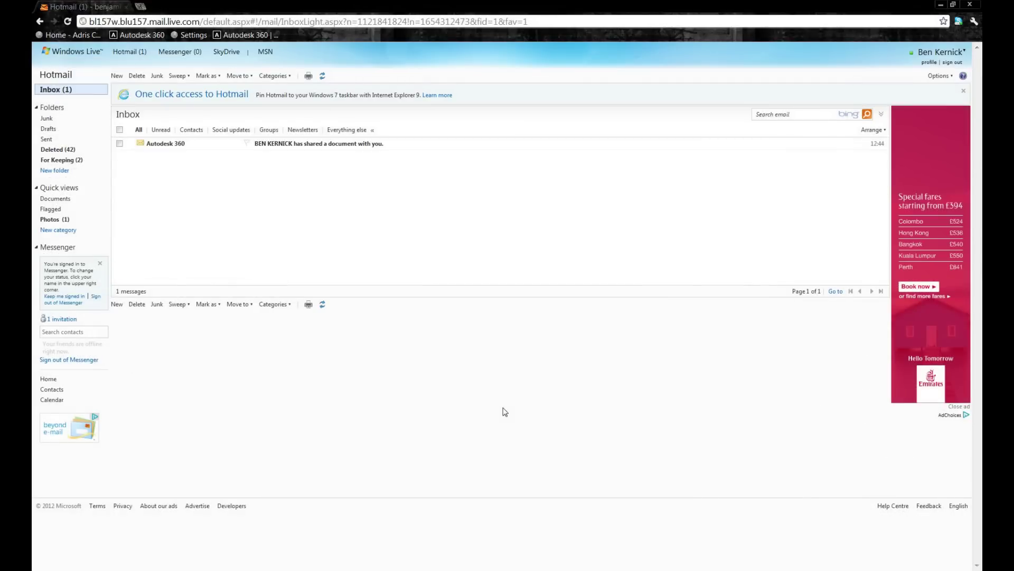
left_click(169, 144)
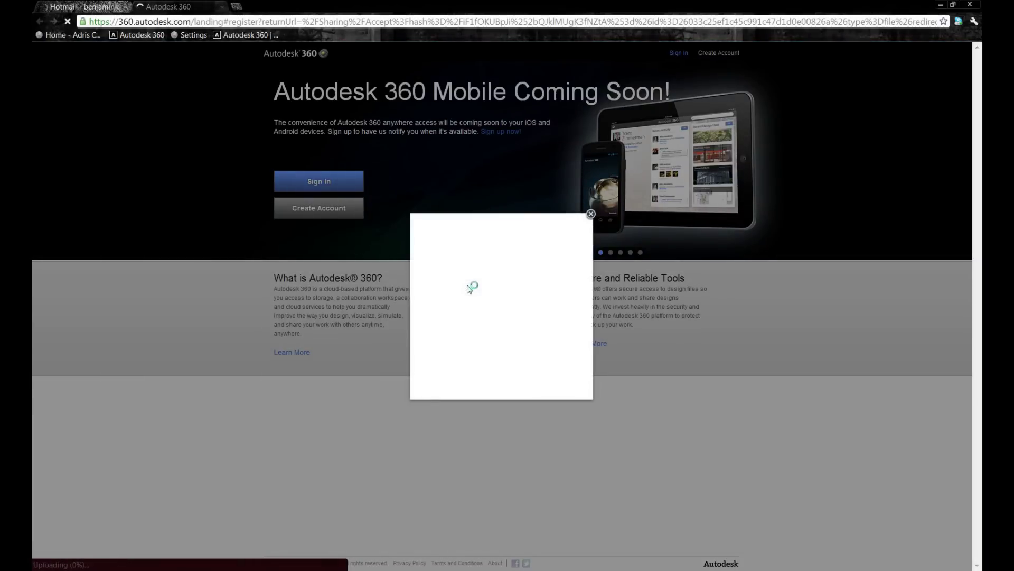
left_click(465, 279)
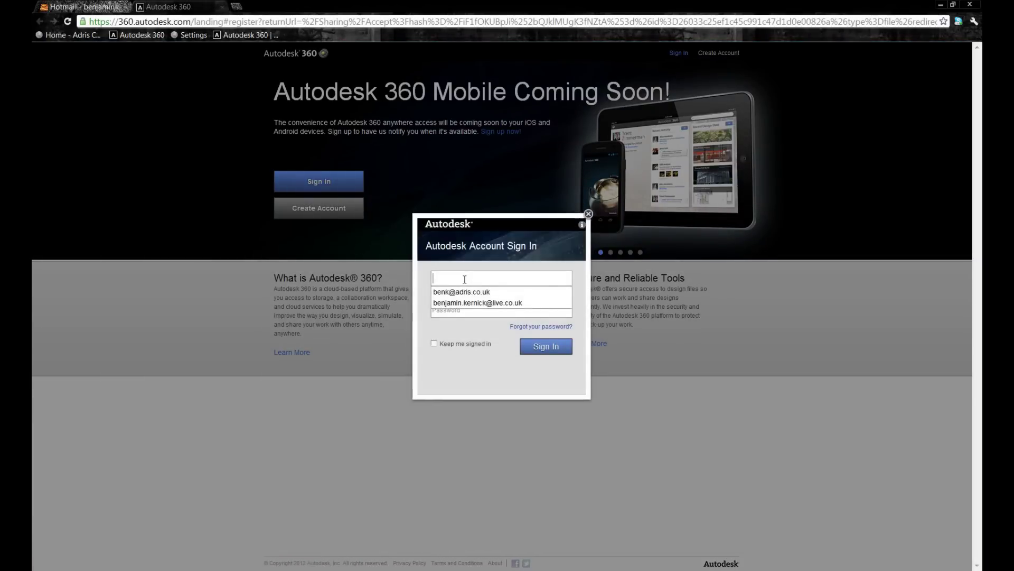
left_click(472, 302)
left_click(473, 306)
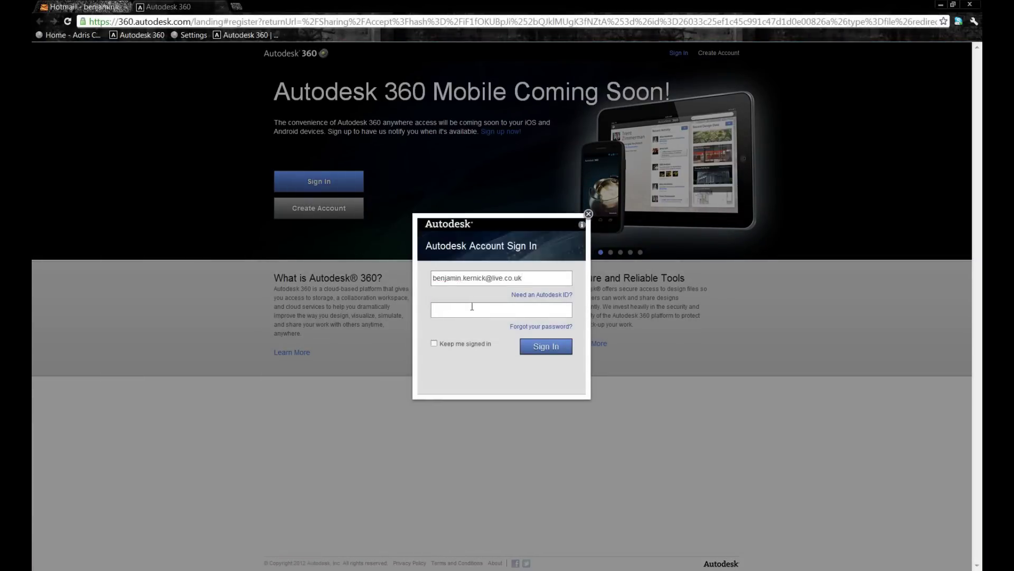
type("•••••••••")
left_click(541, 347)
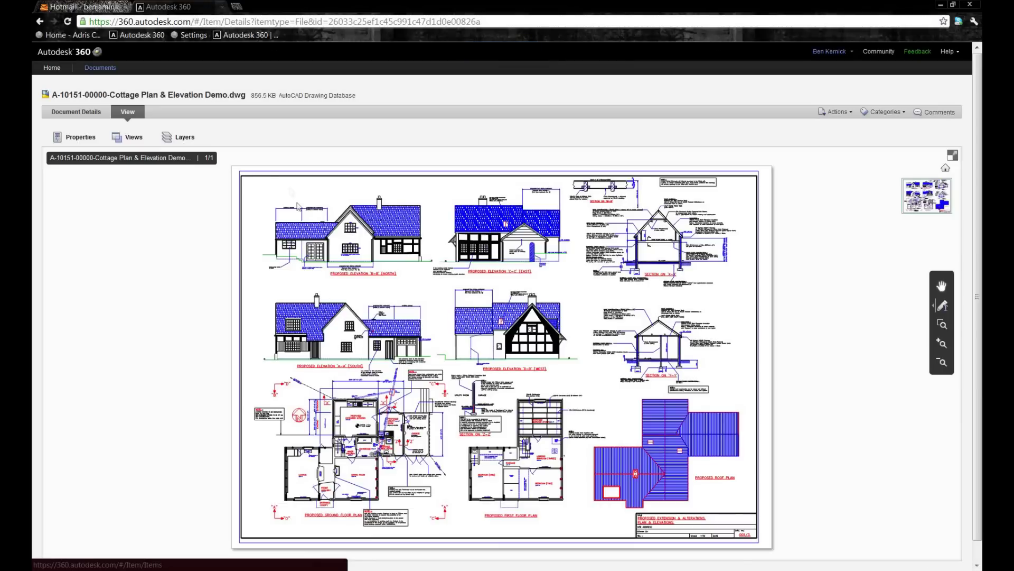
Step: Post the comment "Good stuff, please forward to other members" in the shared drawing's document details
left_click(85, 113)
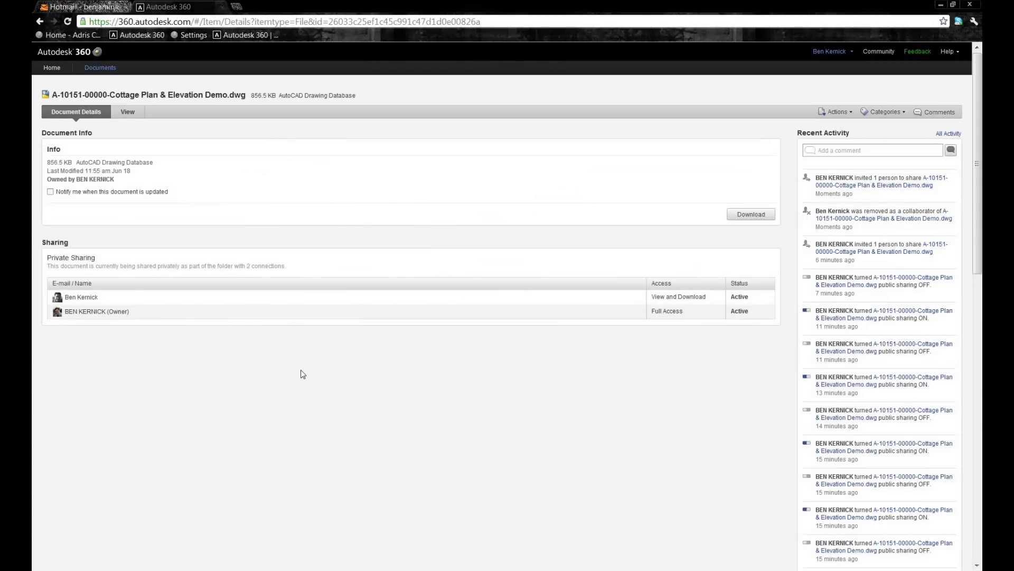
left_click(865, 151)
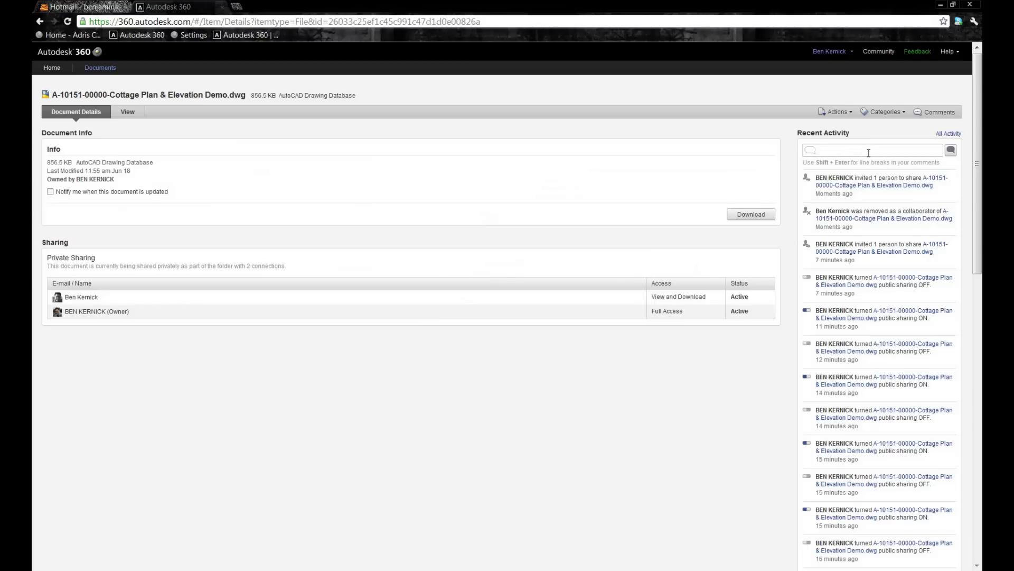
type("Good stuff, please forward to other members")
key("Return")
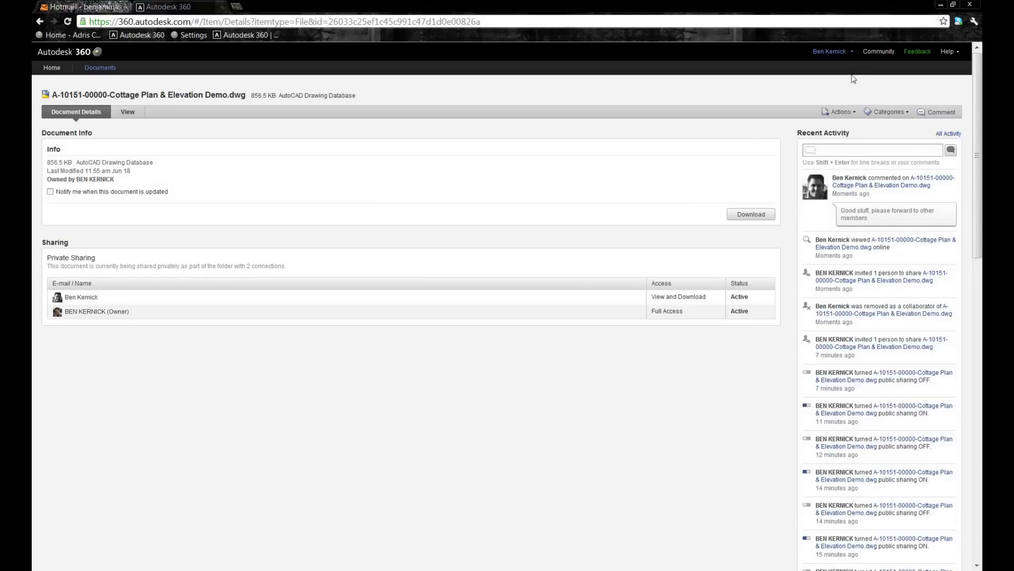
Step: Sign out of the invited account and sign back in with the document owner's e-mail and password
left_click(849, 52)
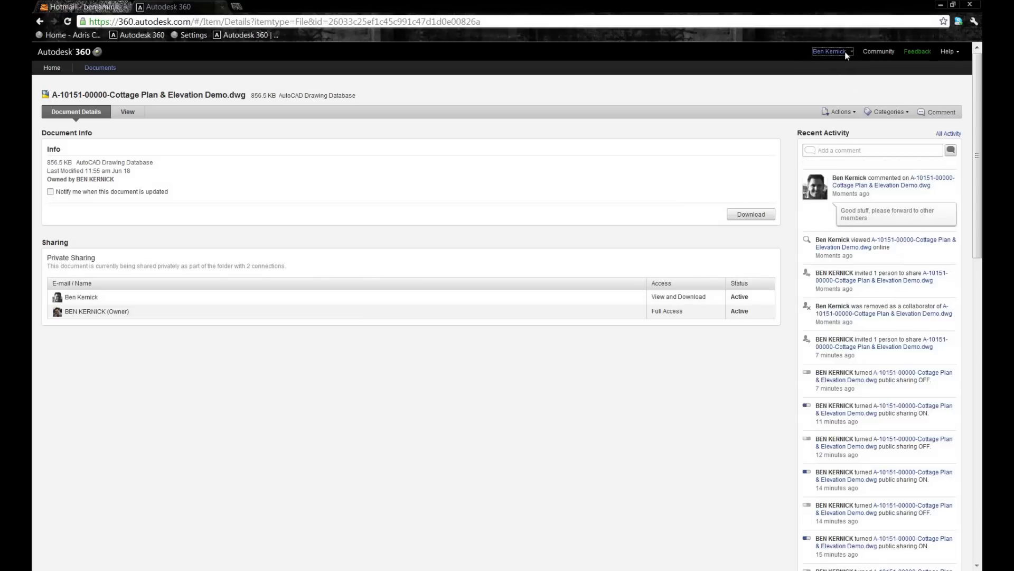
left_click(847, 53)
left_click(816, 65)
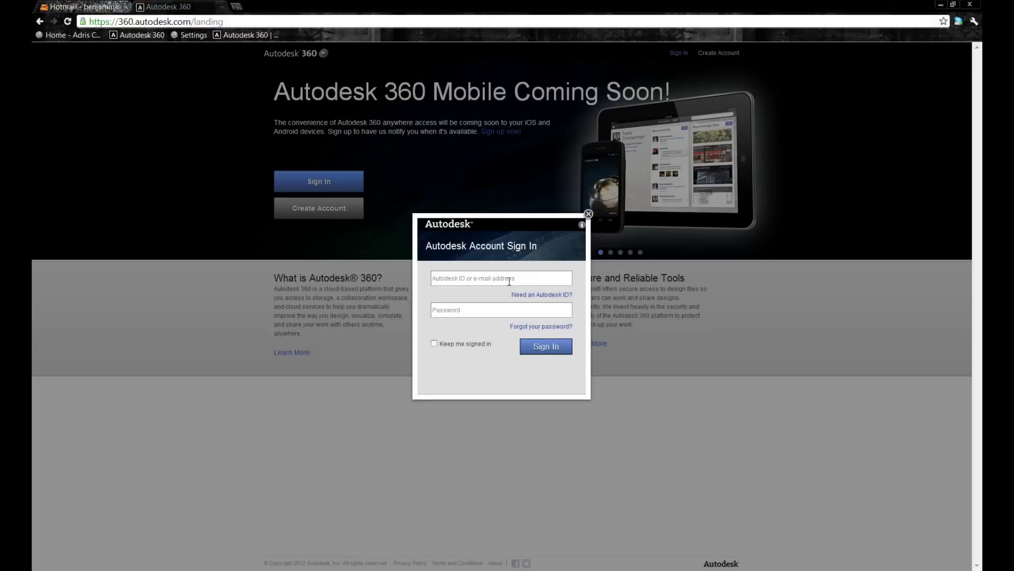
left_click(518, 285)
type("ben")
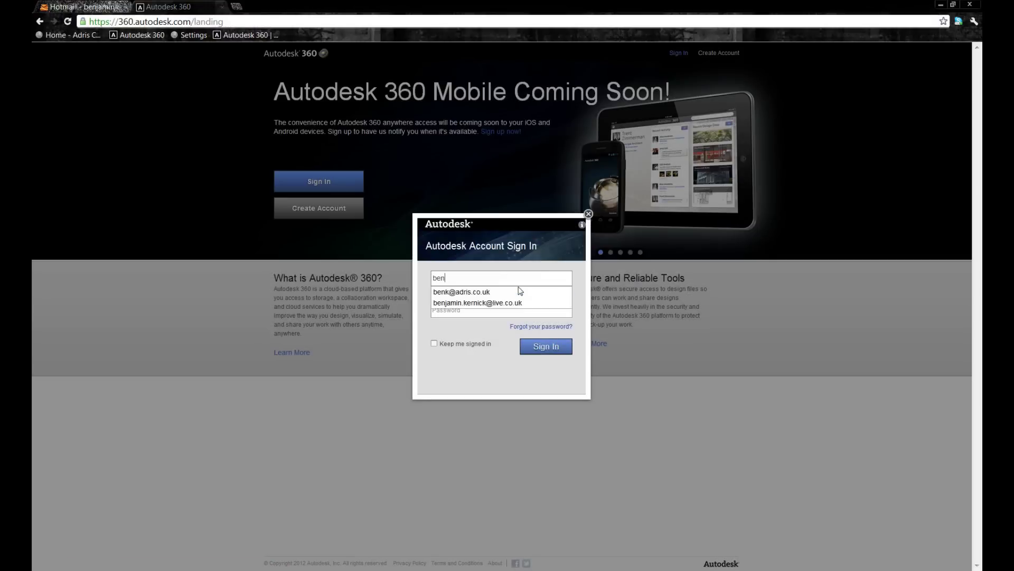
left_click(467, 291)
left_click(464, 311)
type("•••••••••")
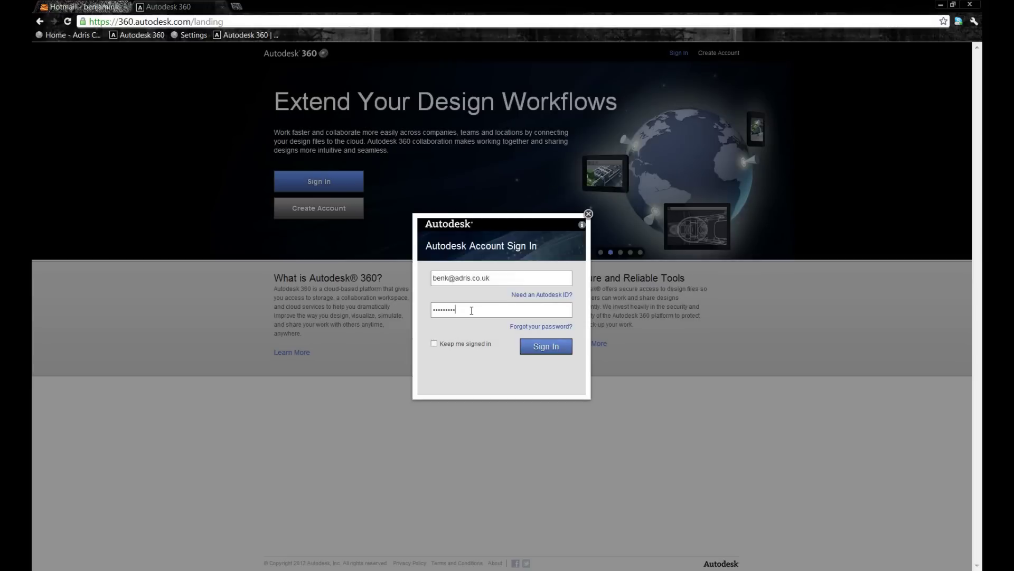
left_click(545, 346)
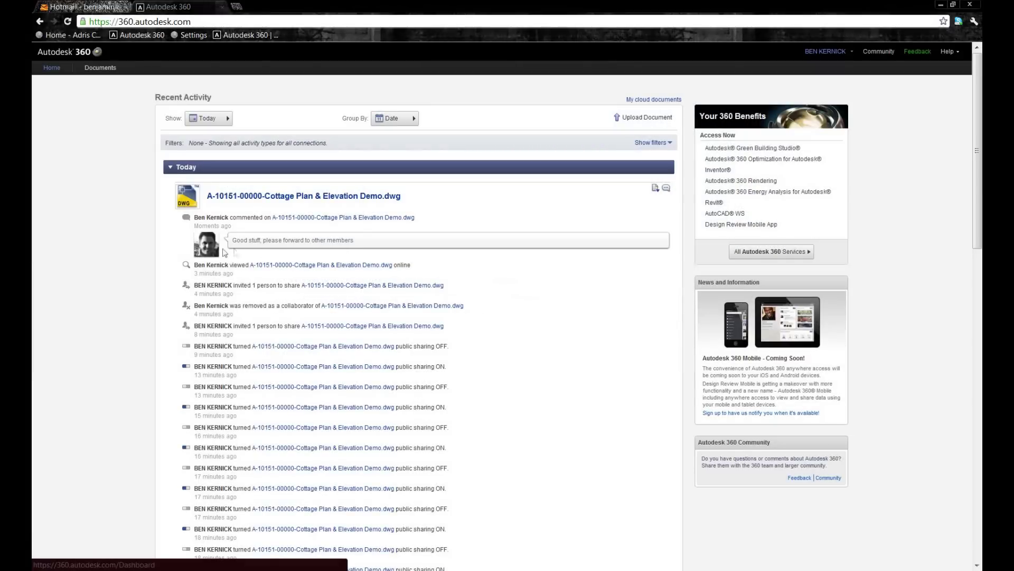
Step: Open the cottage plan and elevation drawing from the AutoCAD Data cloud folder and show its document details
left_click(100, 69)
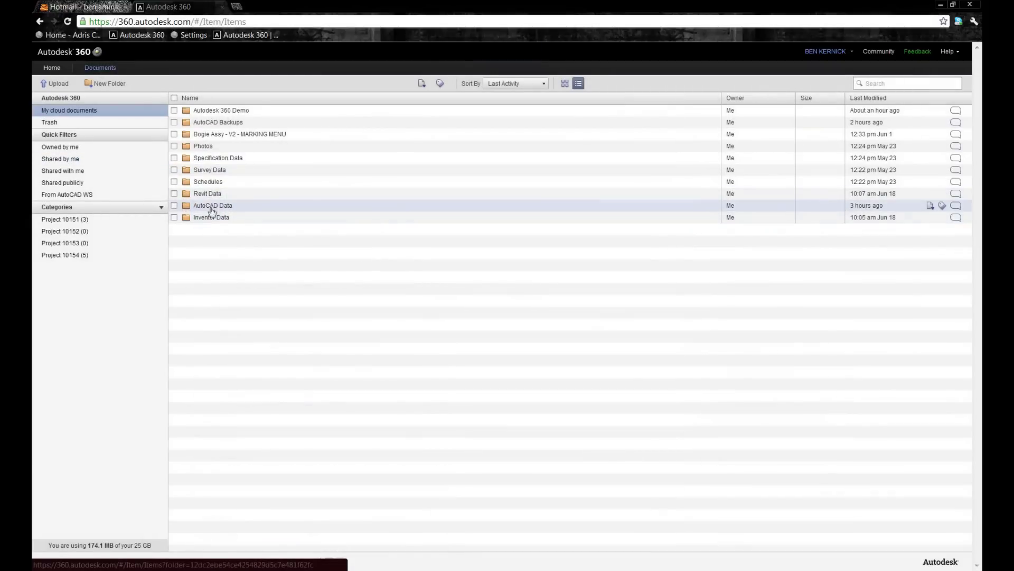
left_click(210, 209)
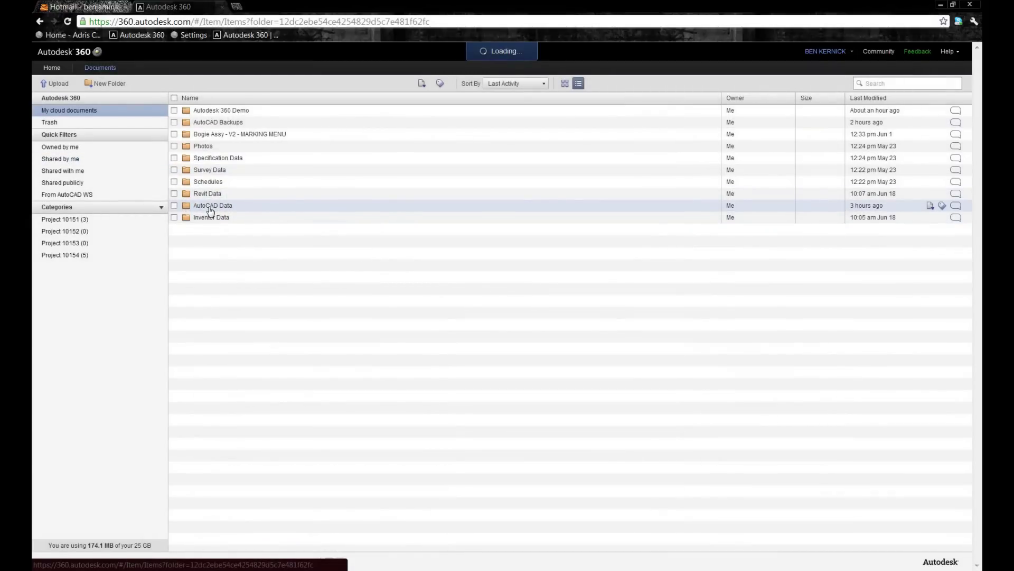
left_click(231, 138)
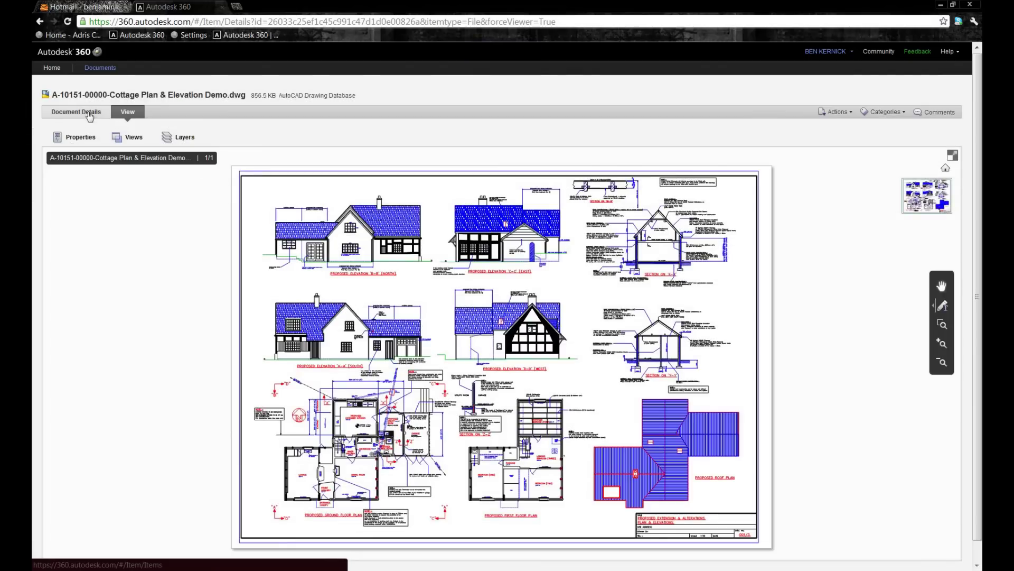
left_click(87, 113)
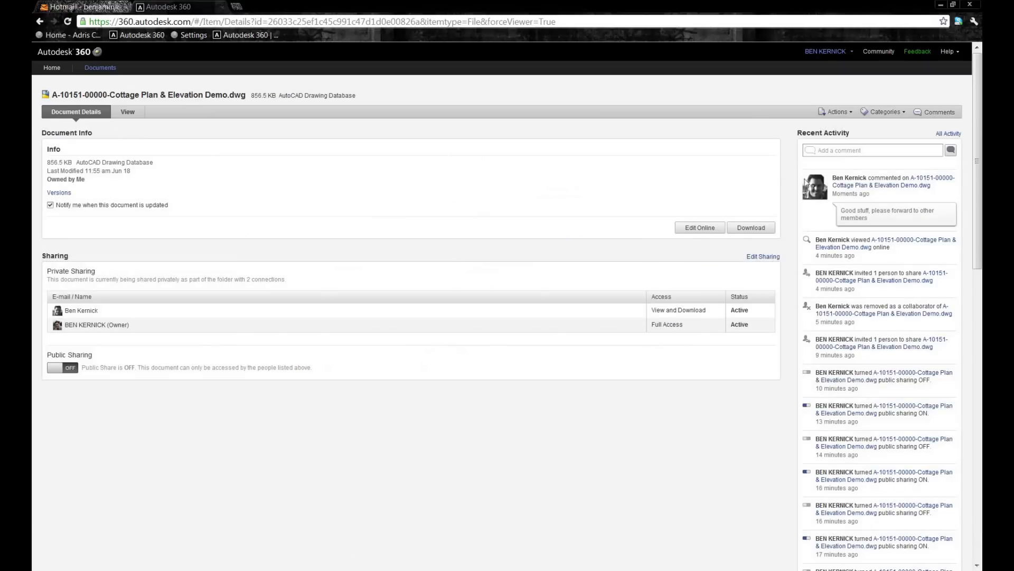
Step: Reply to the drawing's comment with "No problem. will issue now!"
left_click(847, 151)
type("No prob")
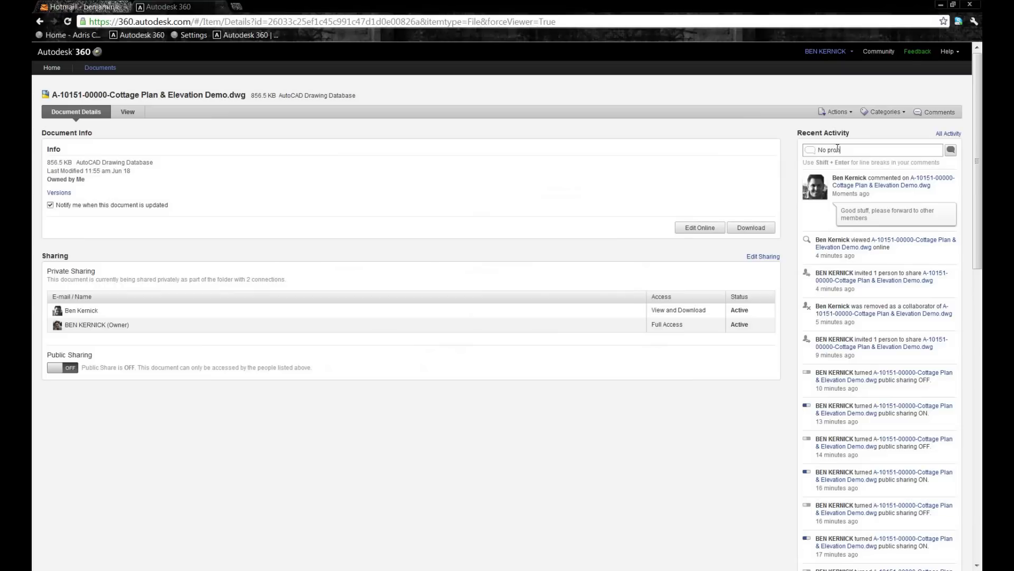
type("lem.")
type(" wi")
type("ll issue noew")
key("BackSpace")
key("BackSpace")
type("w!")
key("Return")
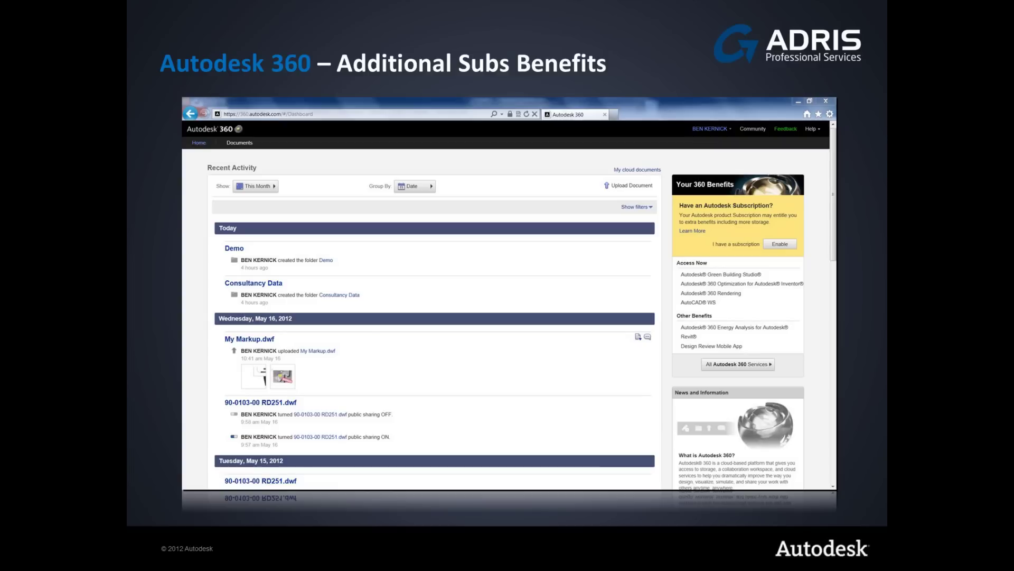
key("Right")
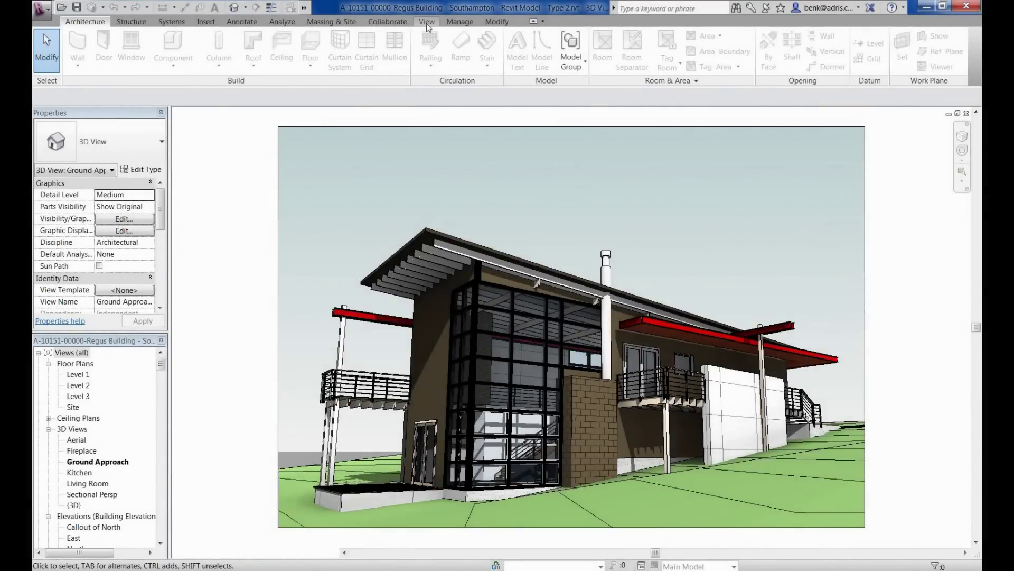
Step: Start Render in Cloud for the Revit model and choose the Fireplace 3D view instead of Ground Approach
left_click(427, 22)
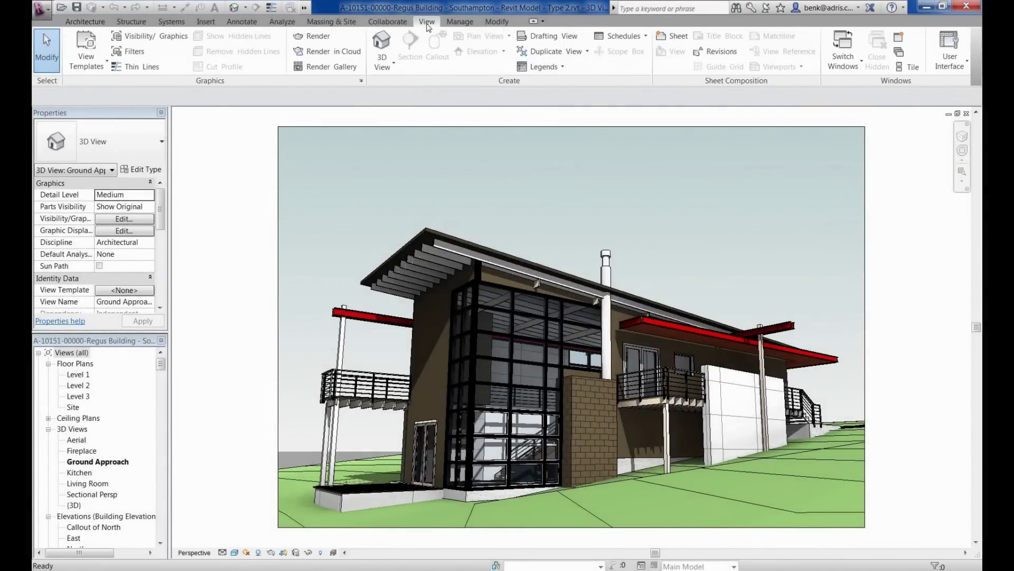
left_click(305, 54)
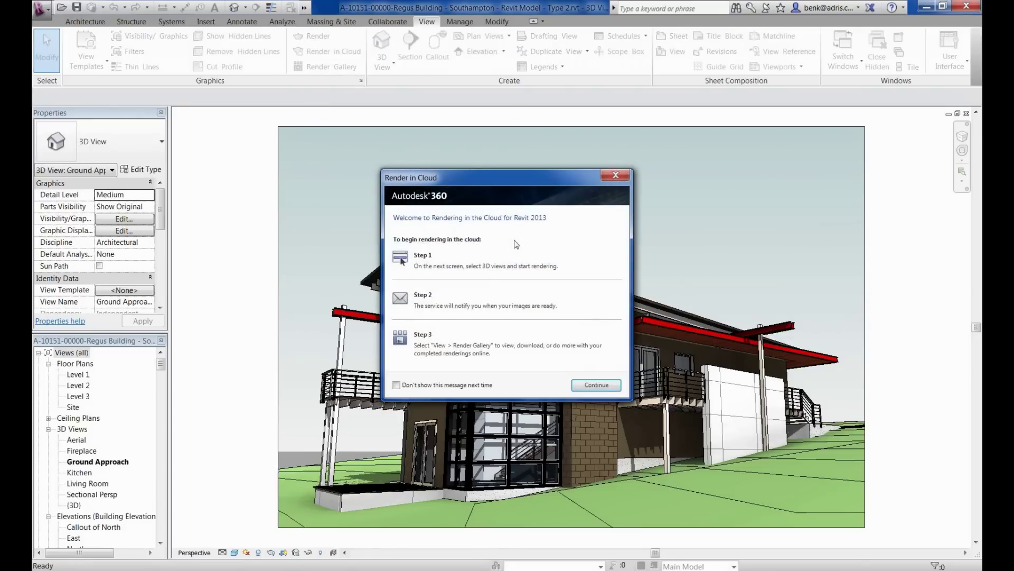
left_click(597, 385)
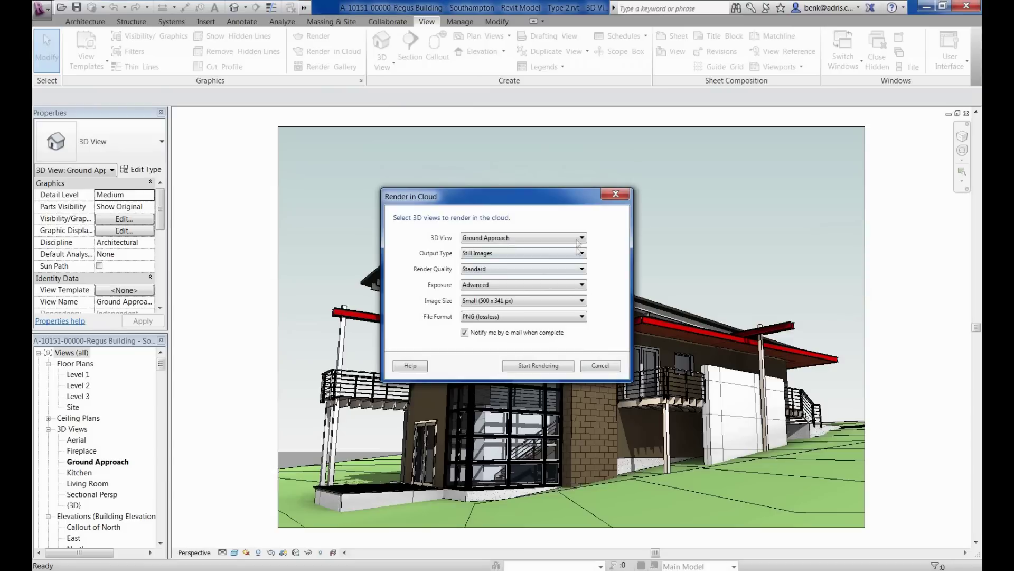
left_click(580, 239)
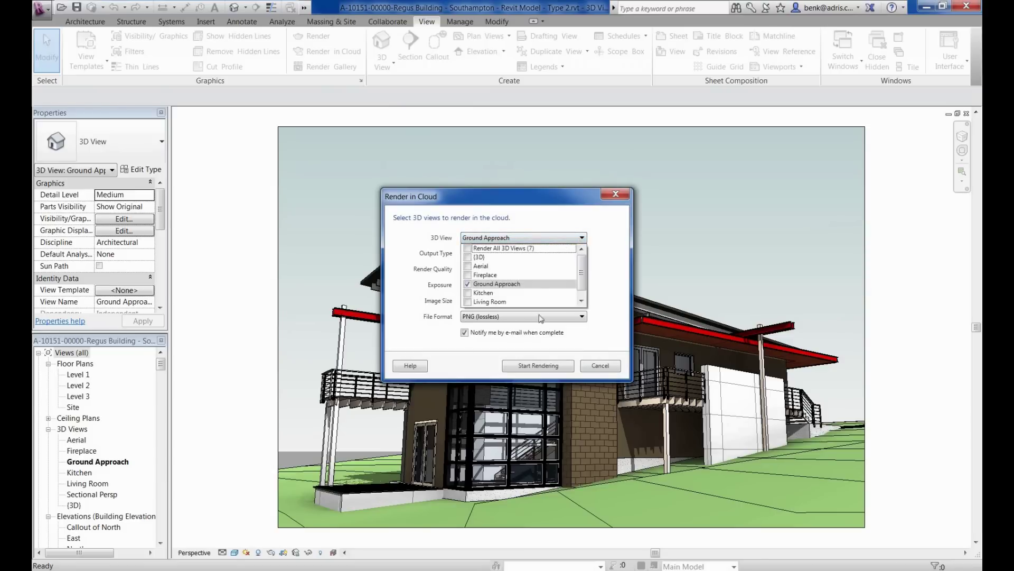
left_click(467, 275)
left_click(467, 284)
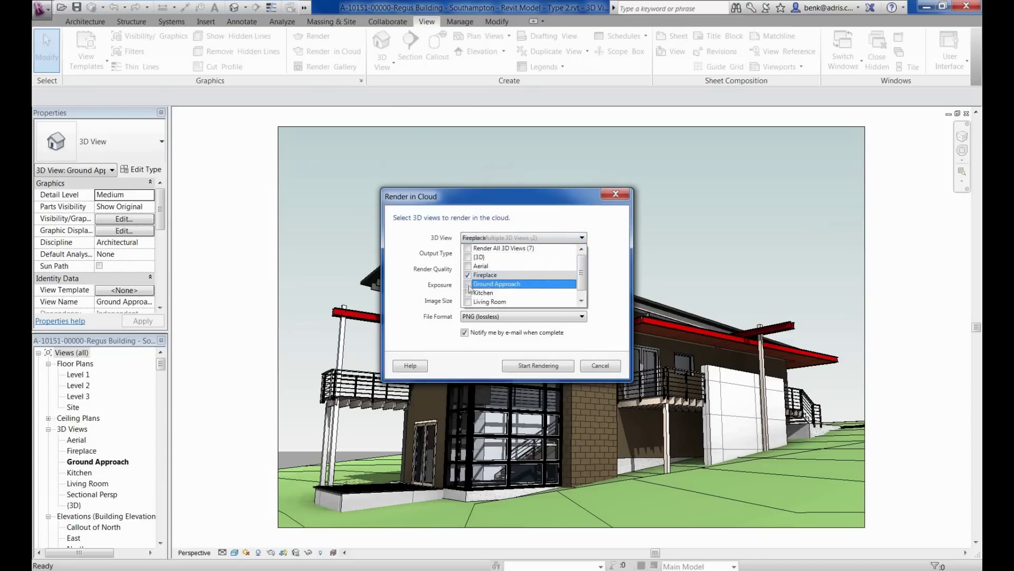
Step: Keep Still Images as the output type, set the render quality to Best, and leave the exposure on Advanced
left_click(602, 278)
left_click(581, 254)
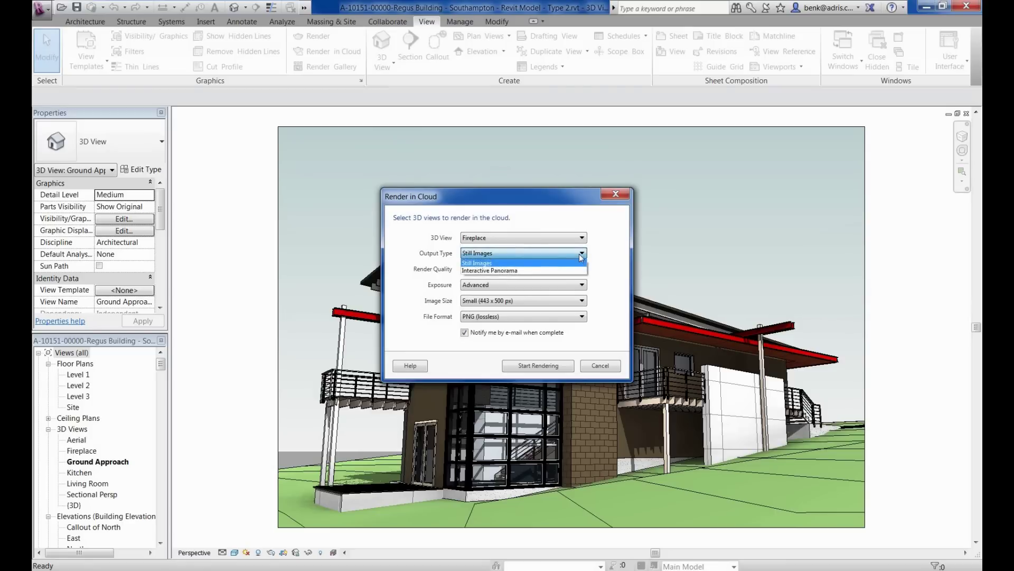
left_click(499, 265)
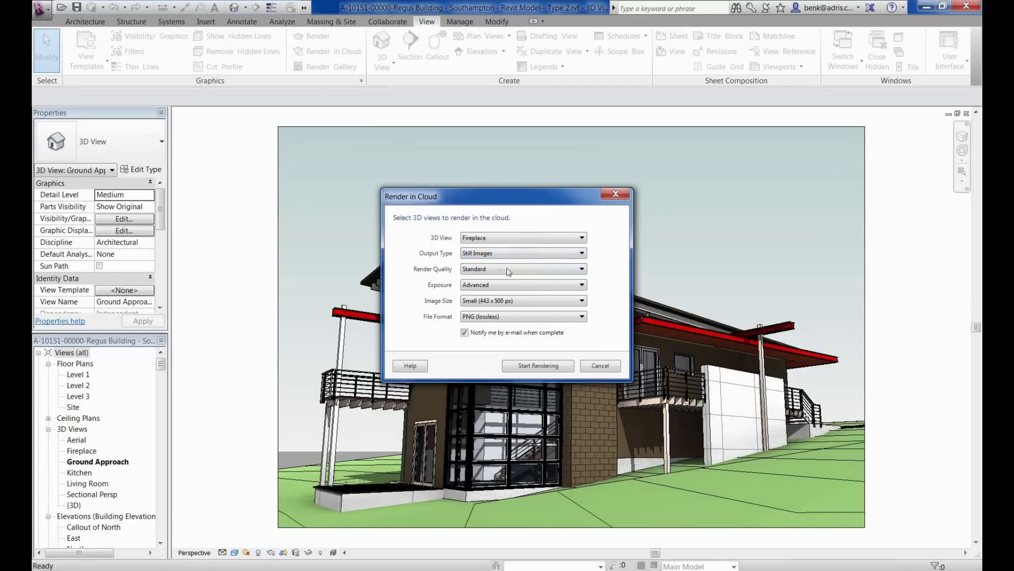
left_click(576, 271)
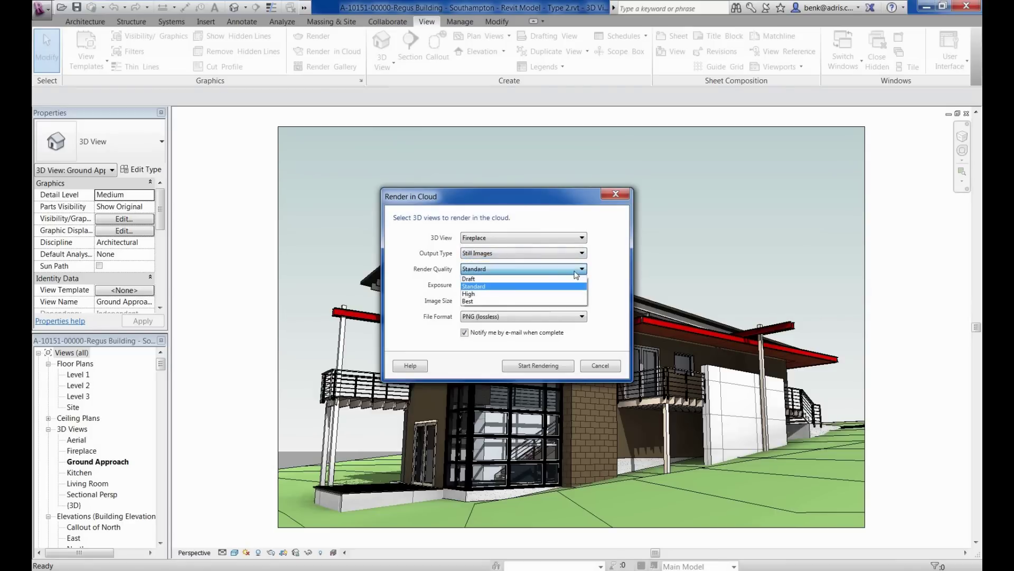
left_click(481, 301)
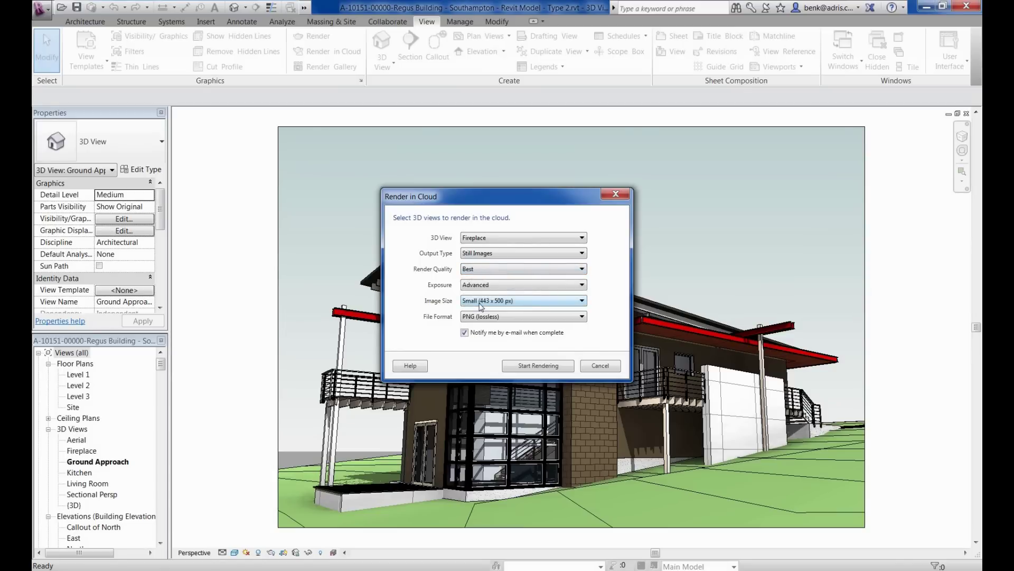
left_click(568, 285)
left_click(564, 295)
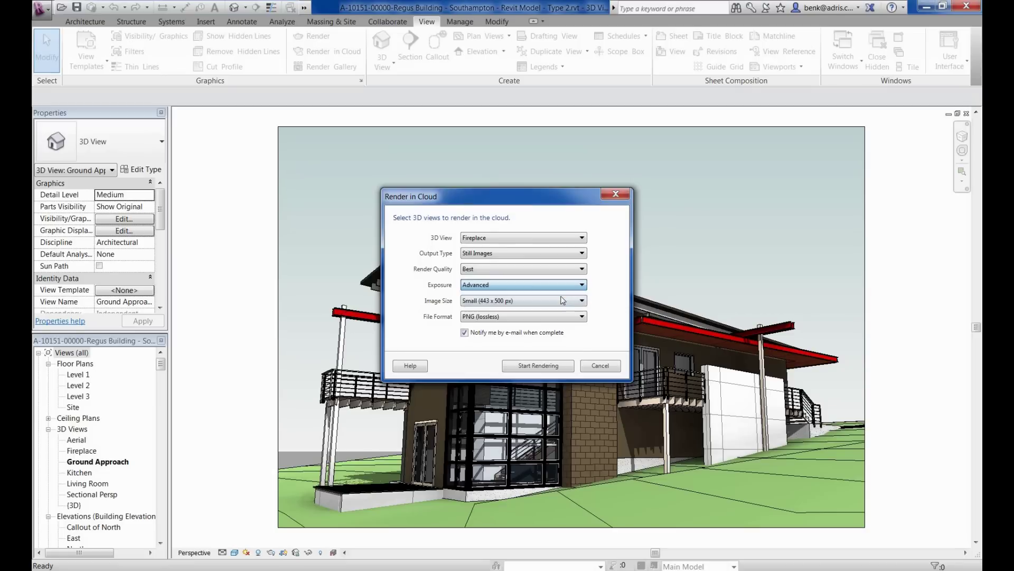
Step: Set the image size to Large (1329 x 1500 px) and the format to JPEG (high quality), and start rendering with the upload in the background
left_click(574, 300)
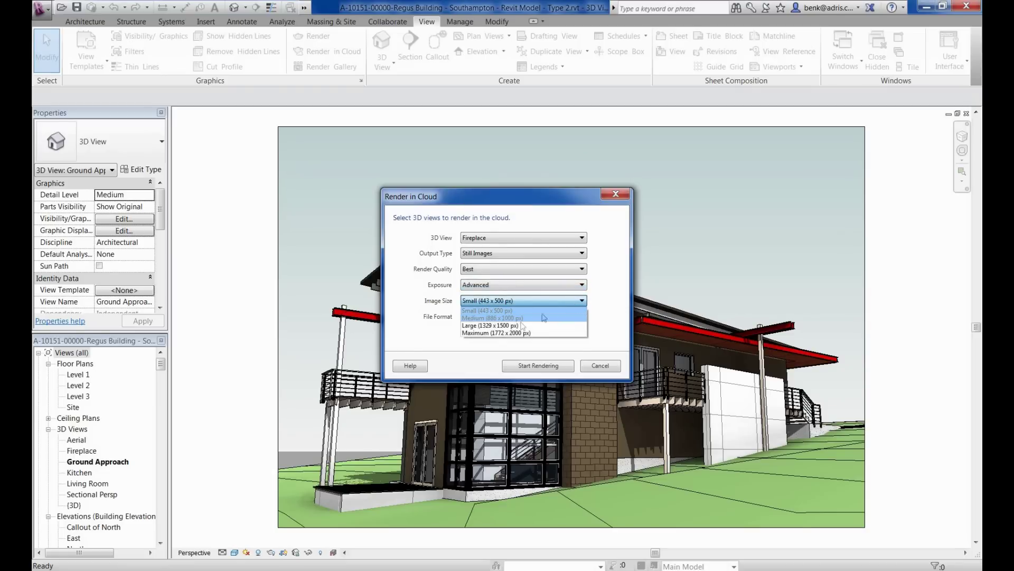
left_click(489, 325)
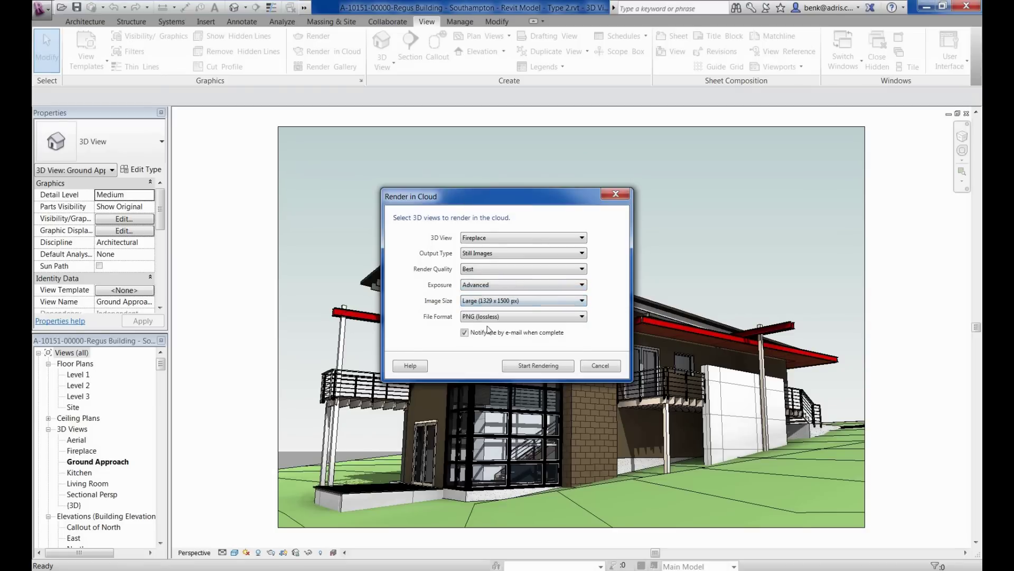
left_click(574, 318)
left_click(502, 335)
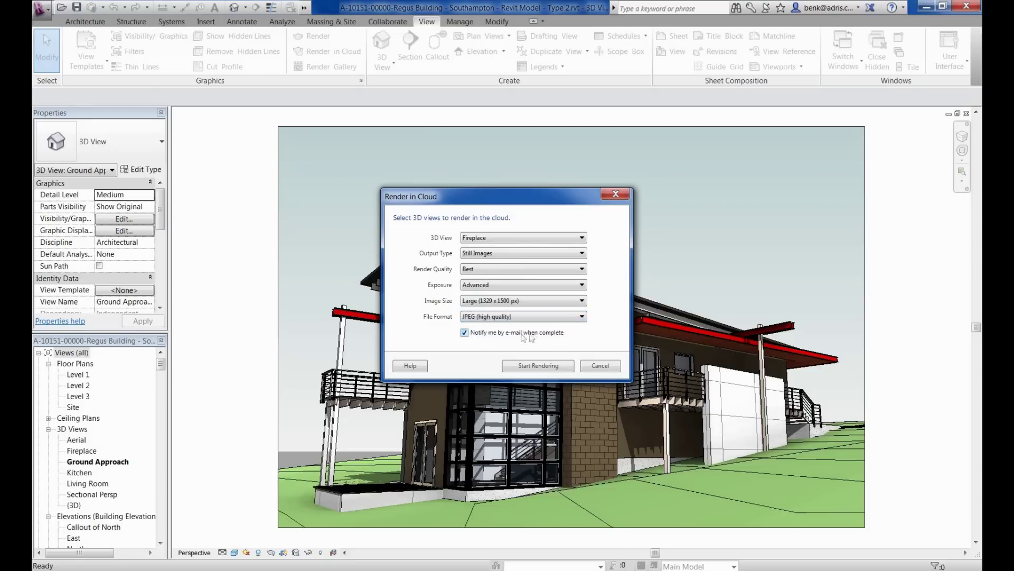
left_click(535, 366)
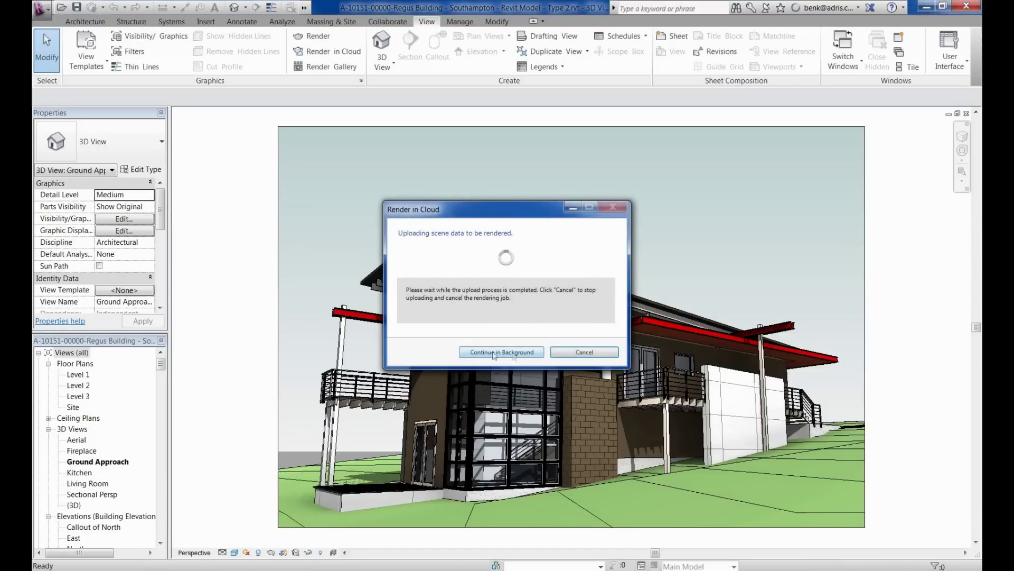
left_click(520, 354)
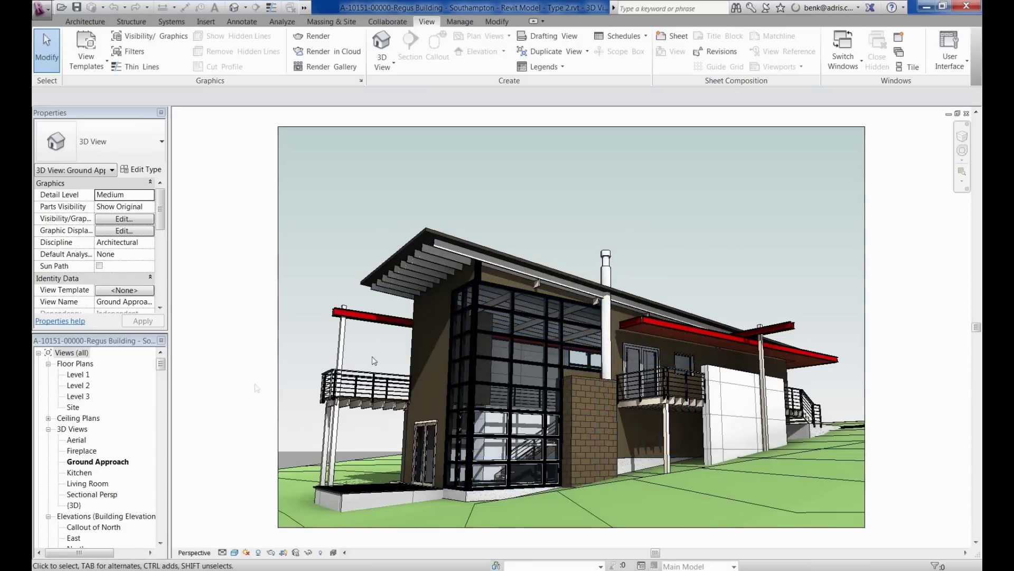
Step: Open the Level 2 floor plan and look at it more closely
left_click(84, 387)
double_click(86, 389)
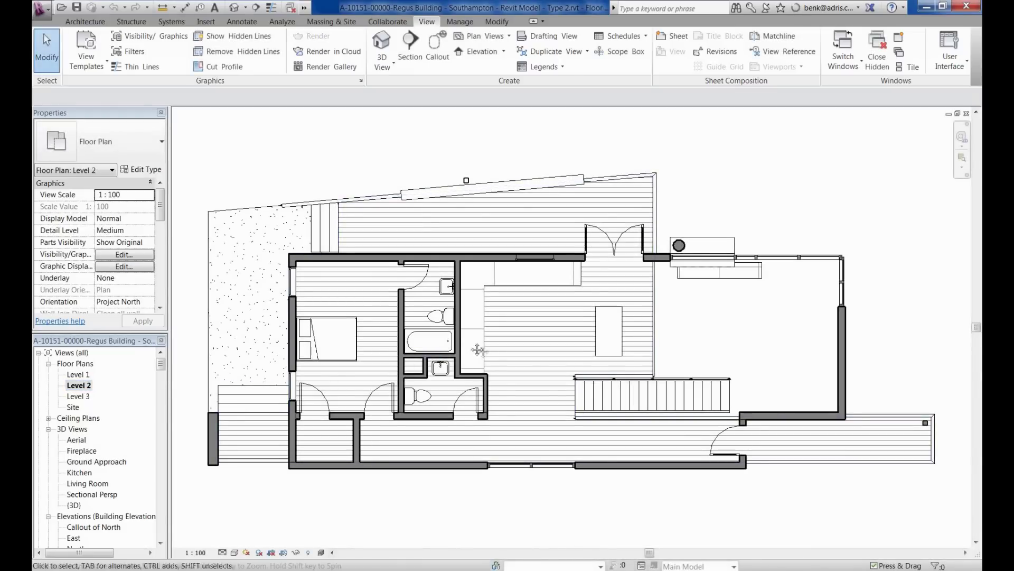
scroll(471, 346, "up", 4)
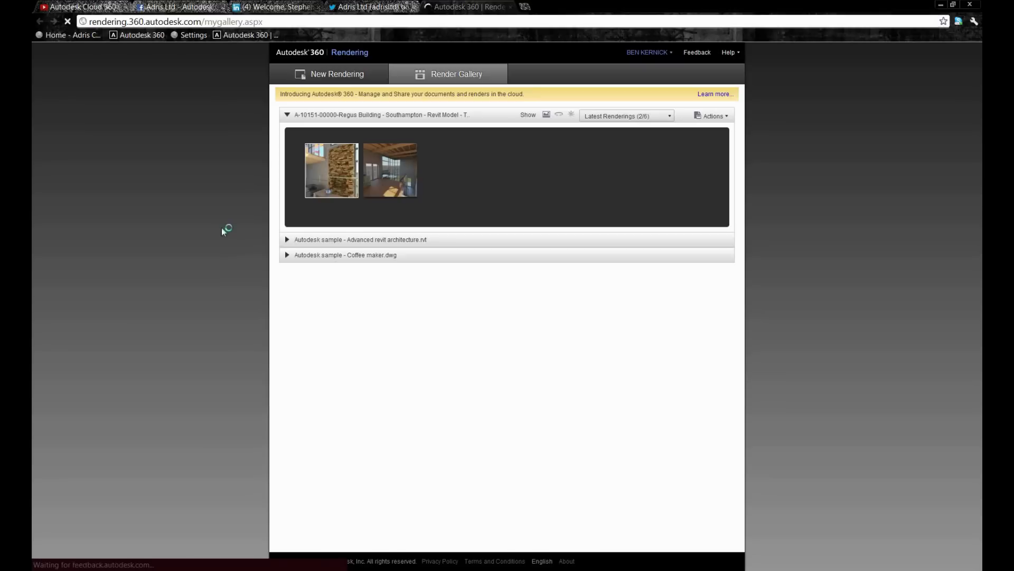
Step: View the Regus Building's stone fireplace rendering and its timber-ceiling interior rendering enlarged in the Autodesk 360 Render Gallery
mouse_move(331, 189)
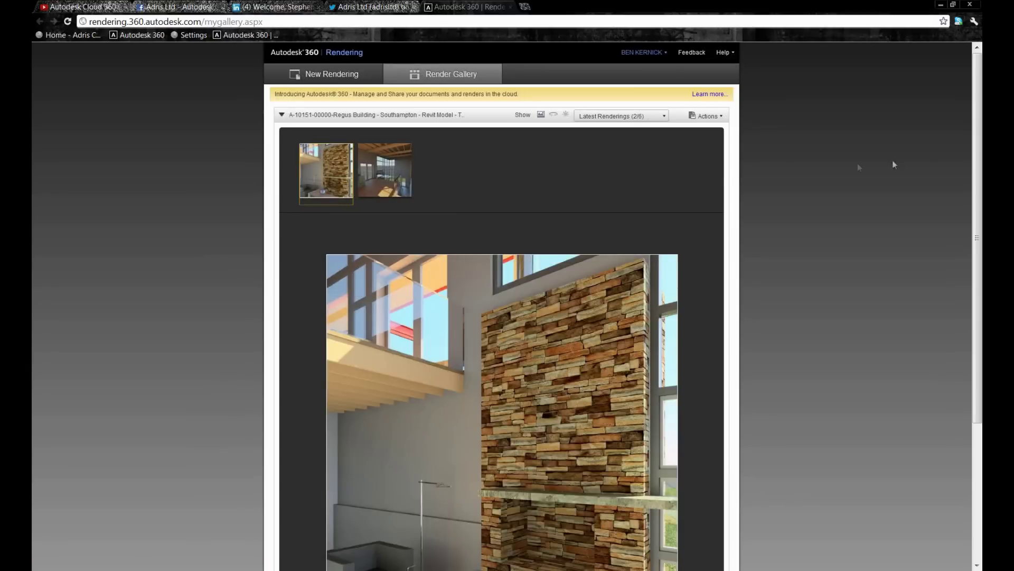
left_click_drag(978, 165, 945, 186)
left_click(385, 124)
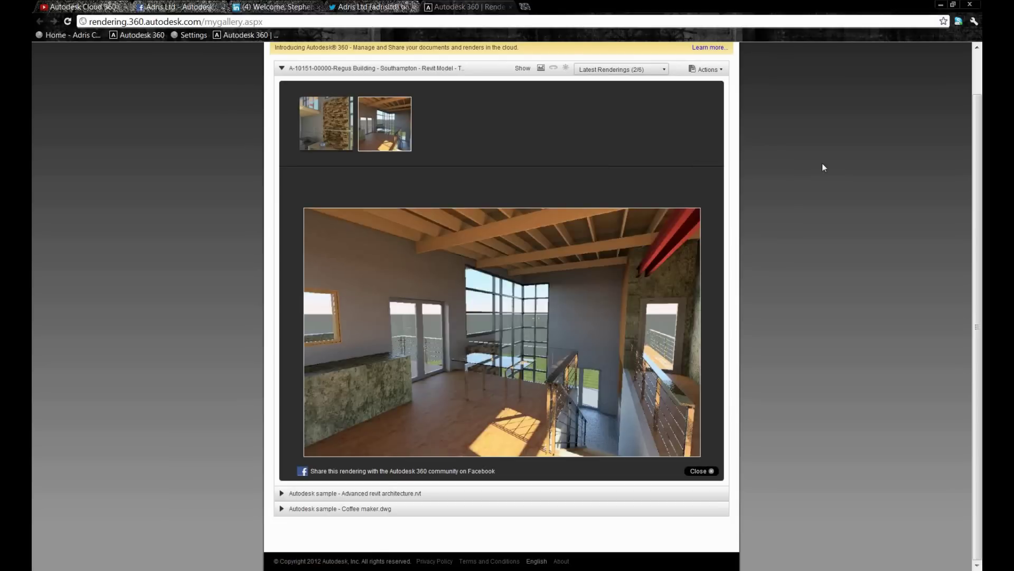
Step: Download all of the Regus Building model's renderings as a ZIP archive to the Desktop
left_click(721, 70)
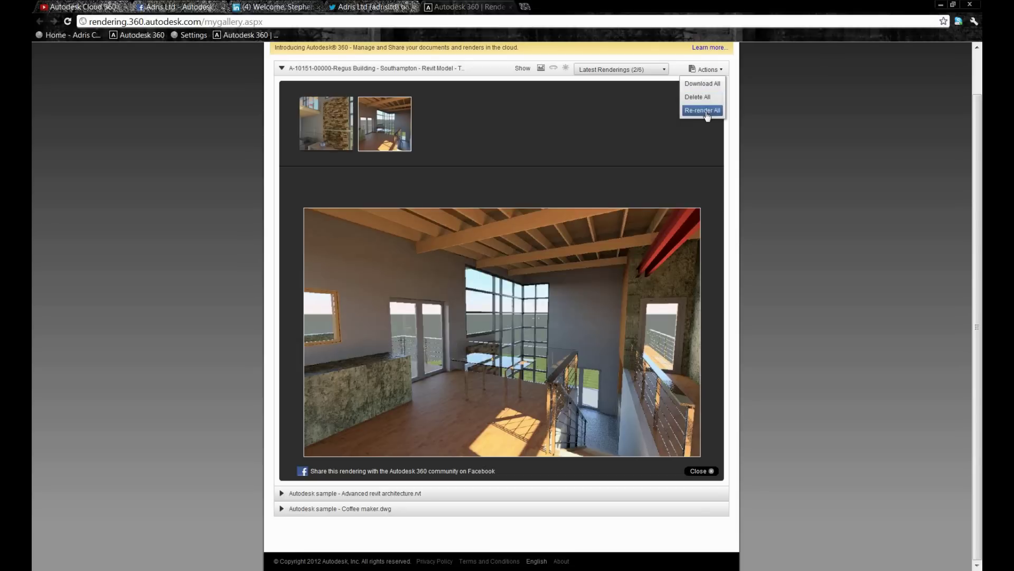
left_click(702, 84)
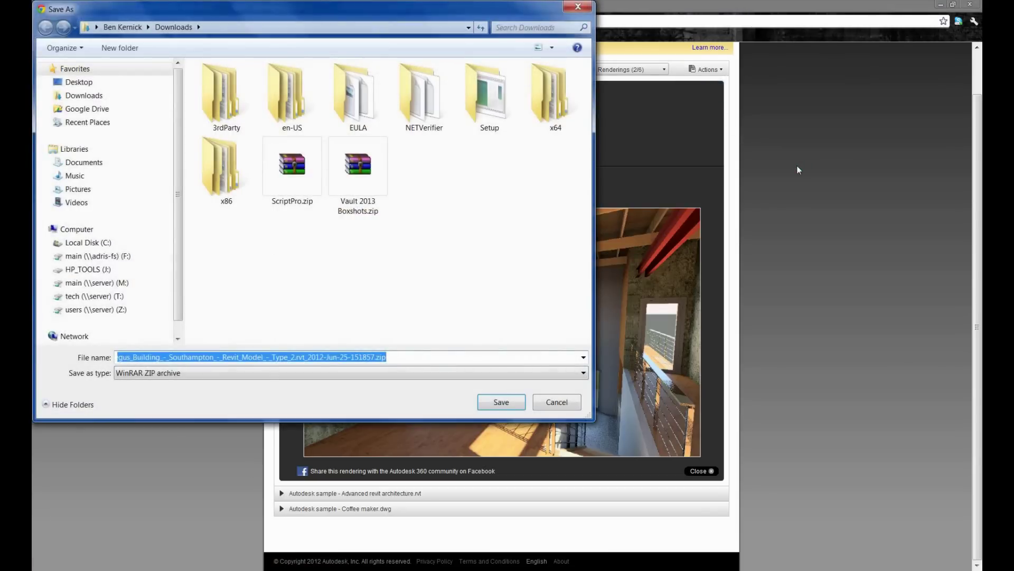
left_click_drag(531, 9, 633, 62)
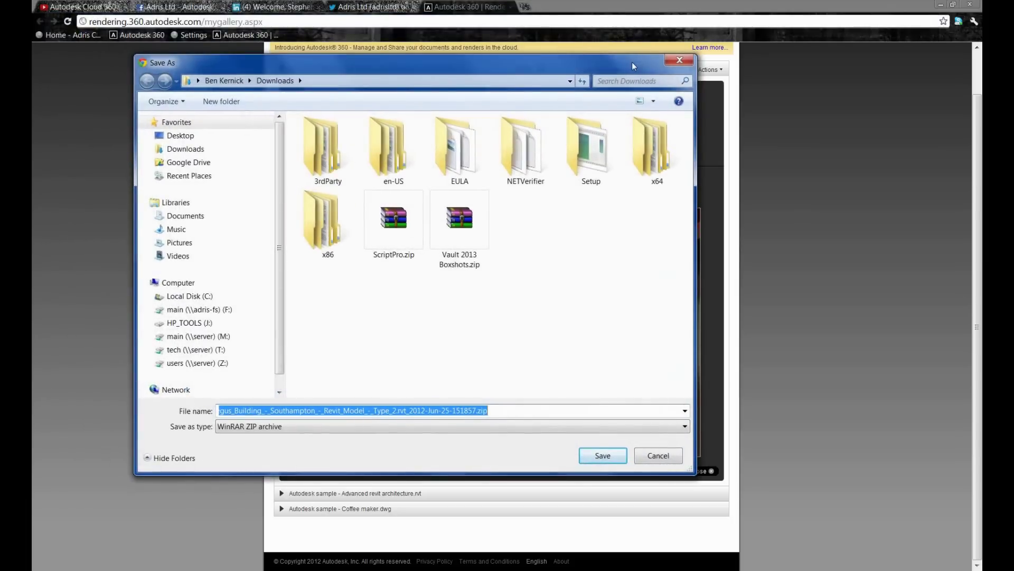
left_click(180, 136)
left_click(603, 456)
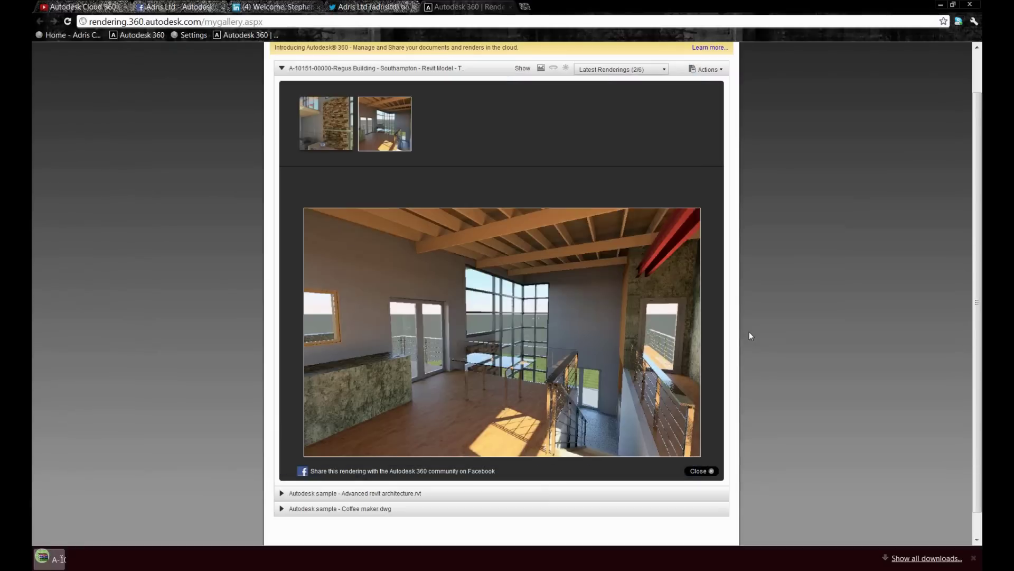